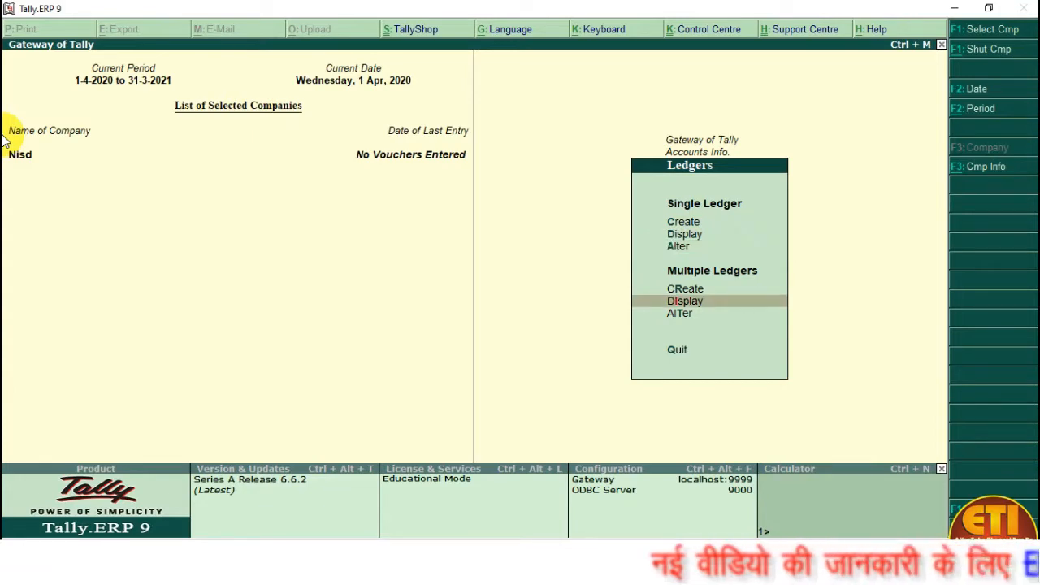
# Display all ledgers in the multiple-ledger list and examine their names, parent groups and opening balances, then return to the Gateway of Tally.
pyautogui.press('Return')
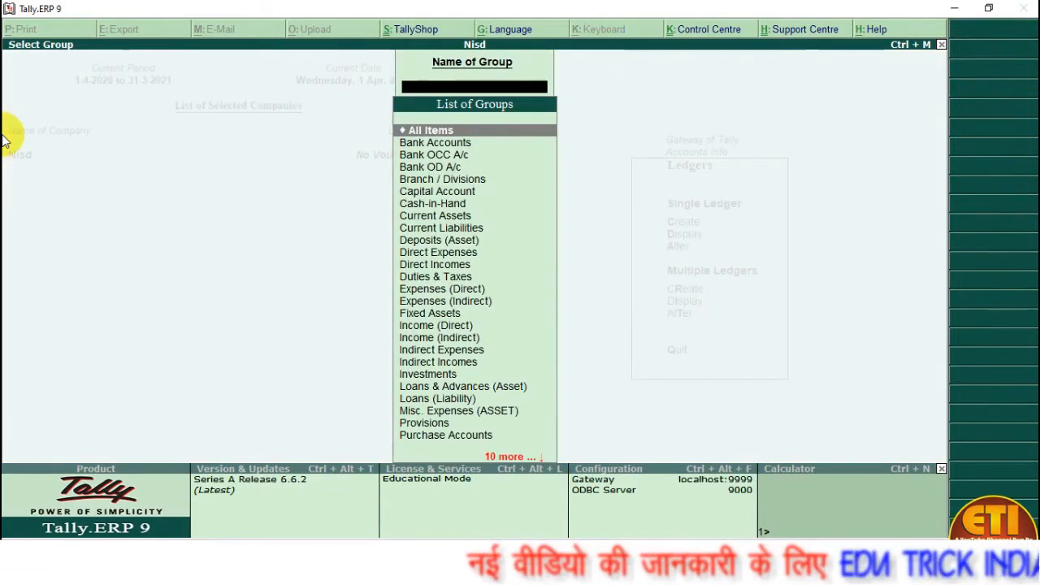
pyautogui.press('Return')
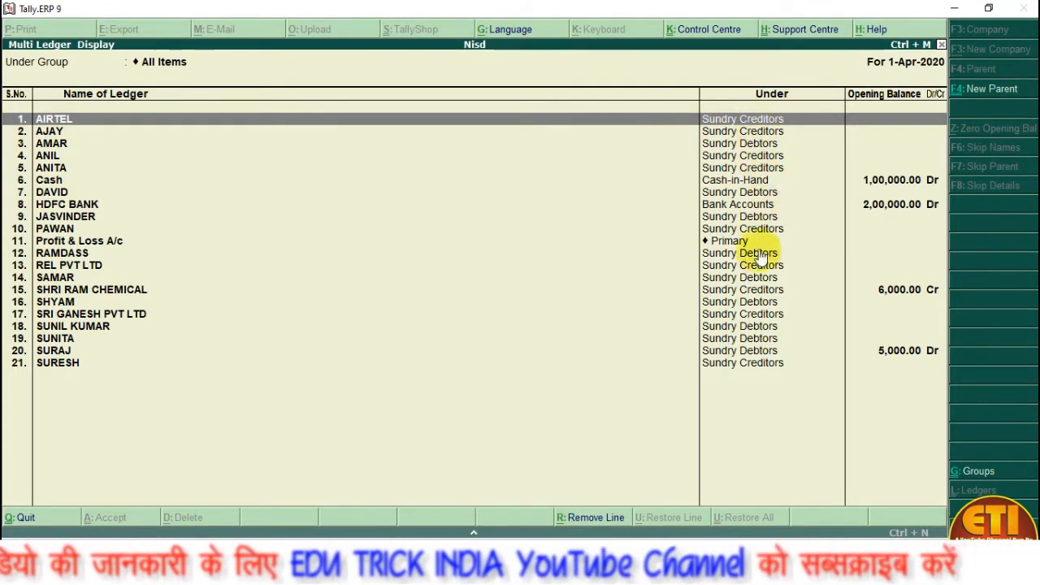
pyautogui.press('Down')
pyautogui.press('Down')
pyautogui.press('Down')
pyautogui.press('Down')
pyautogui.press('Down')
pyautogui.press('Down')
pyautogui.press('Down')
pyautogui.press('Down')
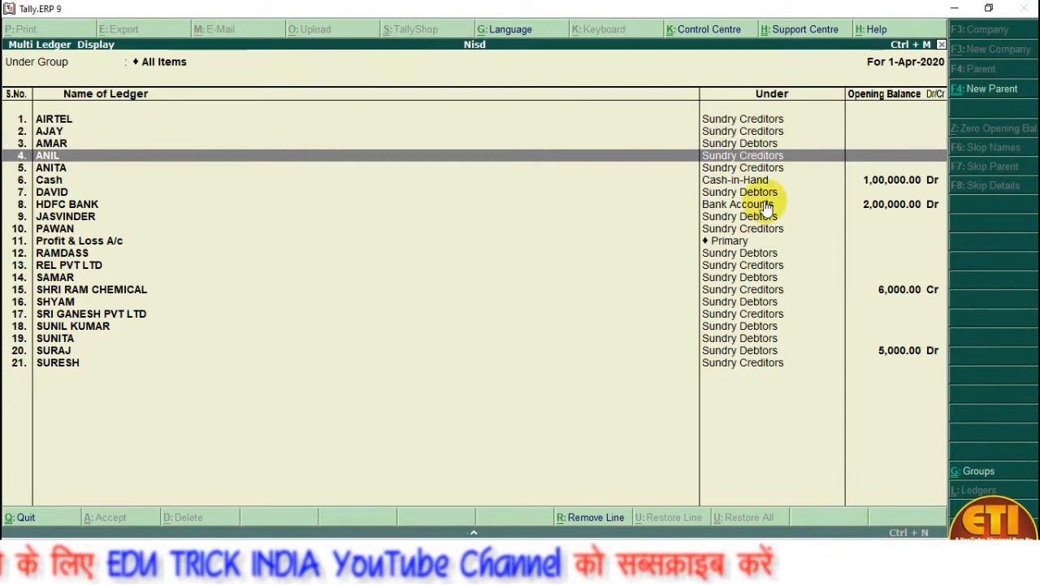
pyautogui.press('Down')
pyautogui.press('Down')
pyautogui.press('Down')
pyautogui.press('Down')
pyautogui.press('Down')
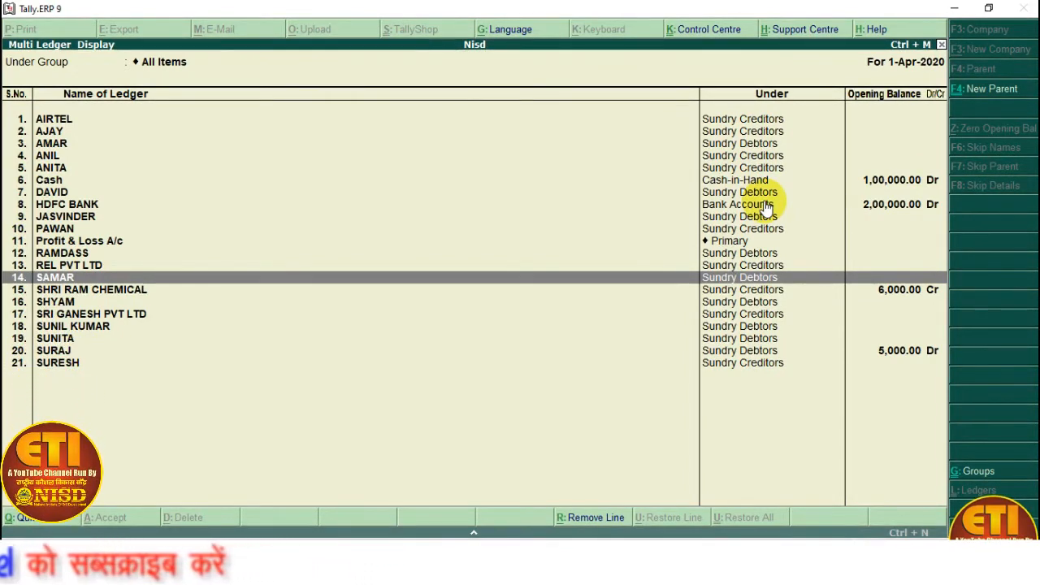
pyautogui.press('Up')
pyautogui.press('Up')
pyautogui.press('Up')
pyautogui.press('Up')
pyautogui.press('Up')
pyautogui.press('Up')
pyautogui.press('Up')
pyautogui.press('Up')
pyautogui.press('Up')
pyautogui.press('Up')
pyautogui.press('Up')
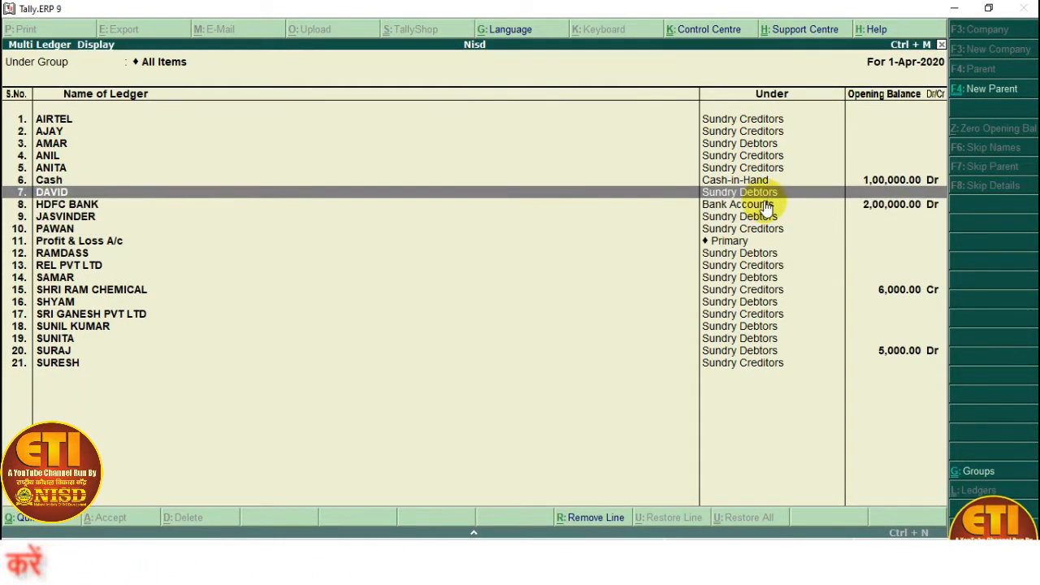
pyautogui.press('Up')
pyautogui.press('Up')
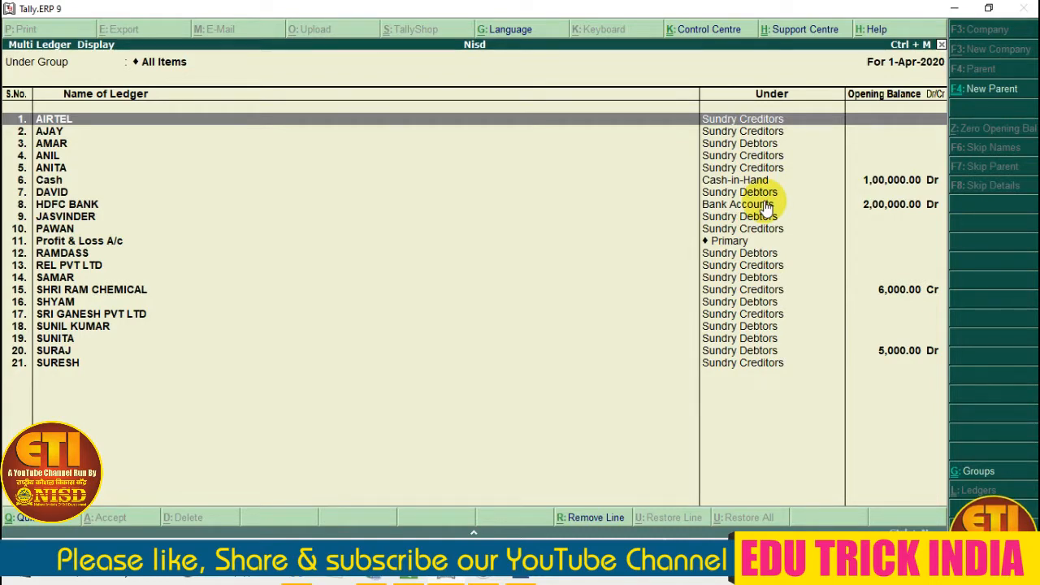
pyautogui.press('Down')
pyautogui.press('Down')
pyautogui.press('Down')
pyautogui.press('Down')
pyautogui.press('Down')
pyautogui.press('Down')
pyautogui.press('Down')
pyautogui.press('Down')
pyautogui.press('Down')
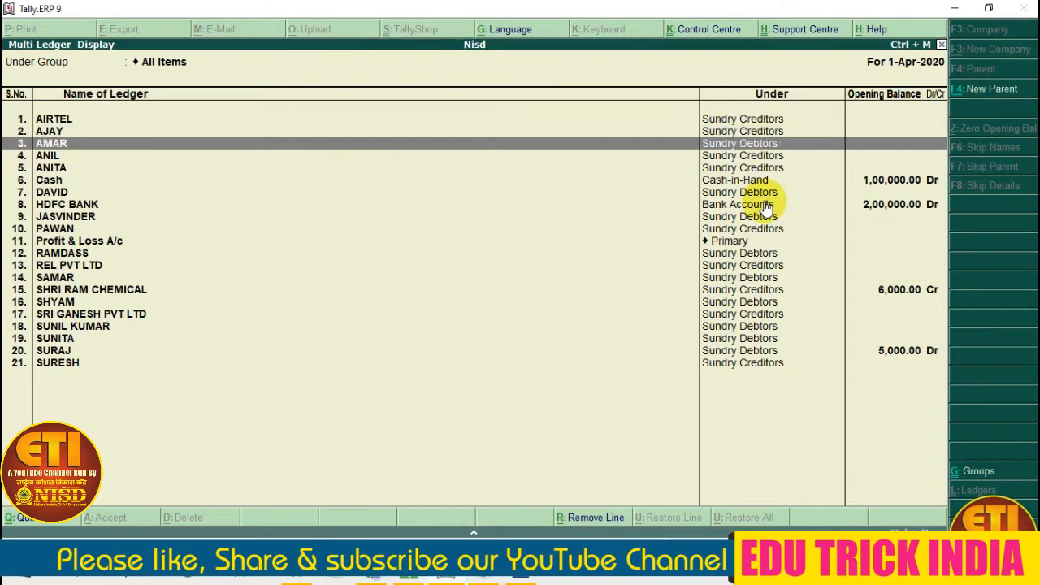
pyautogui.press('Down')
pyautogui.press('Down')
pyautogui.press('Down')
pyautogui.press('Down')
pyautogui.press('Up')
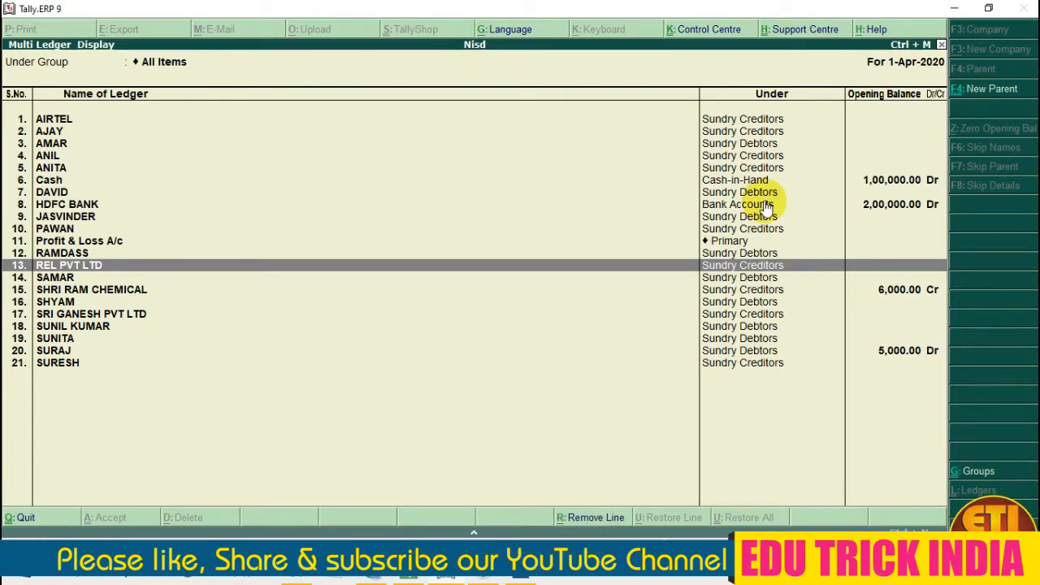
pyautogui.press('Up')
pyautogui.press('Up')
pyautogui.press('Up')
pyautogui.press('Up')
pyautogui.press('Up')
pyautogui.press('Up')
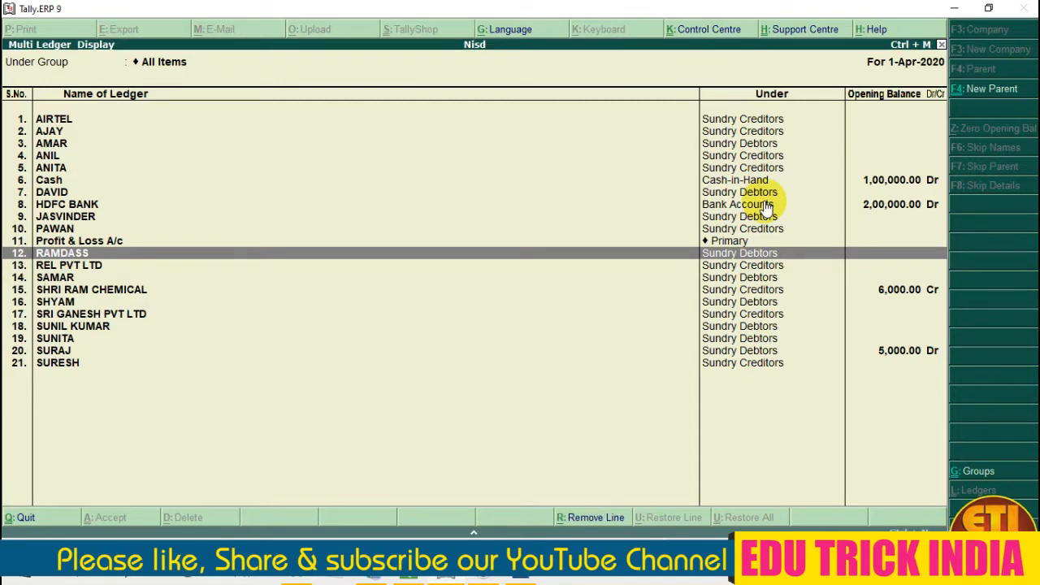
pyautogui.press('Up')
pyautogui.press('Up')
pyautogui.press('Up')
pyautogui.press('Up')
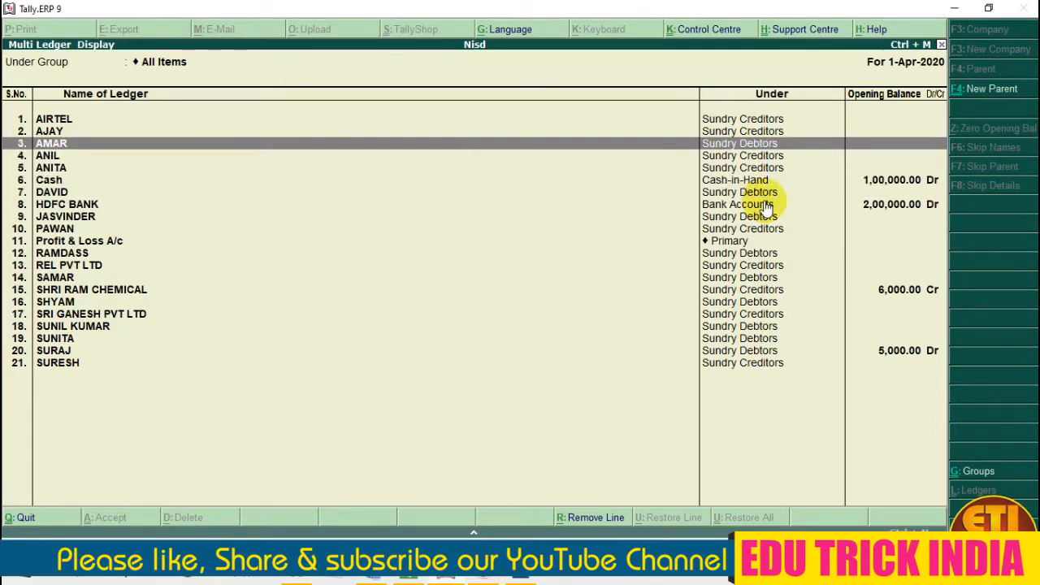
pyautogui.press('Down')
pyautogui.press('Down')
pyautogui.press('Down')
pyautogui.press('Down')
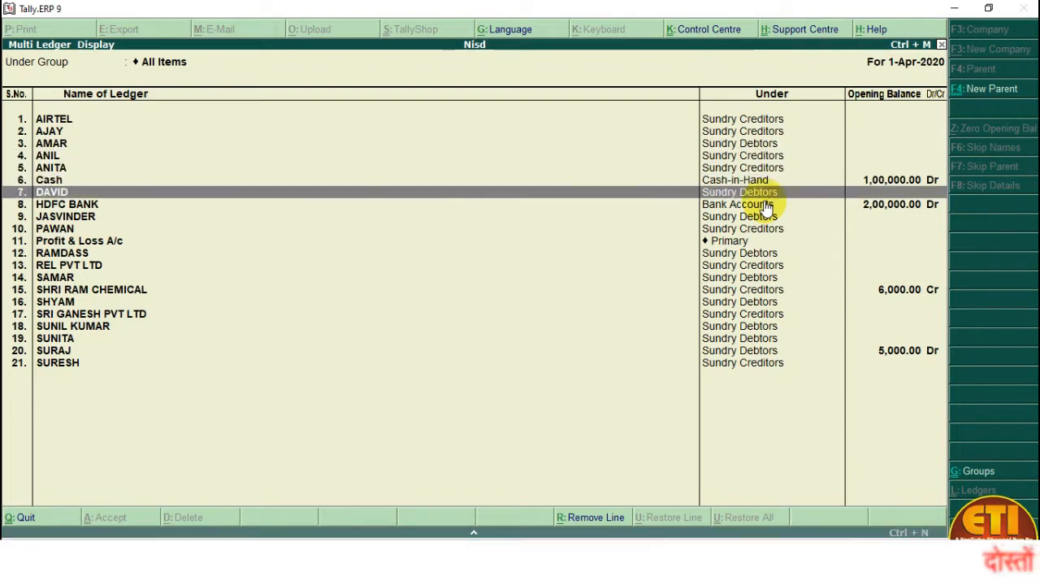
pyautogui.press('Up')
pyautogui.press('Up')
pyautogui.press('Up')
pyautogui.press('Up')
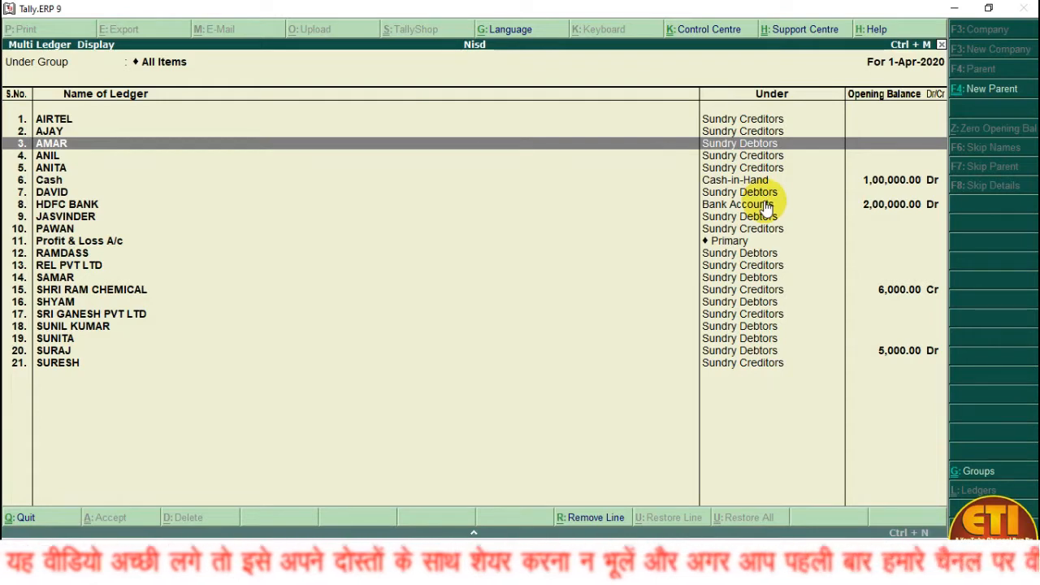
pyautogui.press('Escape')
pyautogui.press('Escape')
pyautogui.press('Escape')
pyautogui.press('Escape')
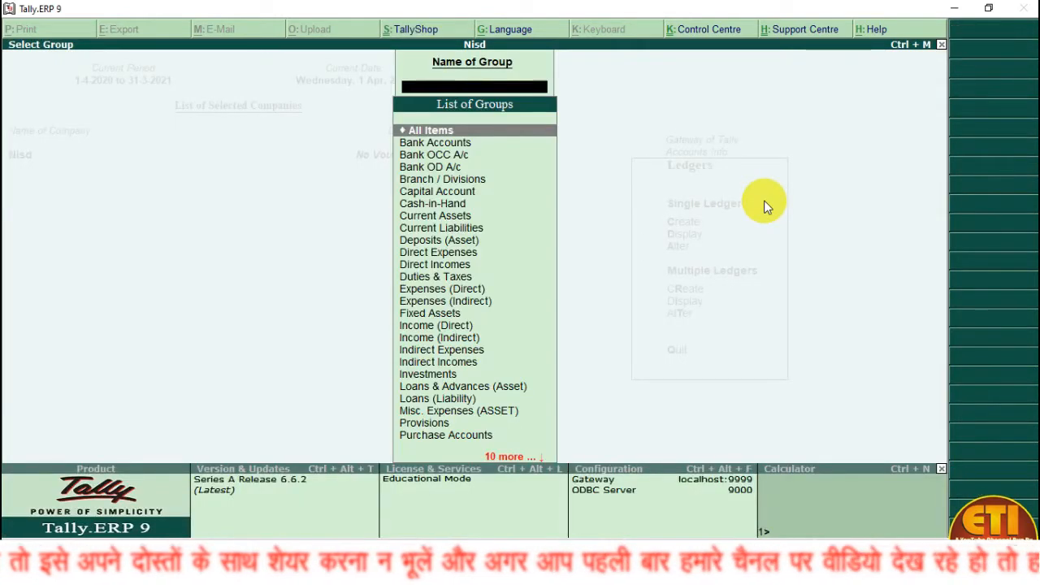
pyautogui.press('Escape')
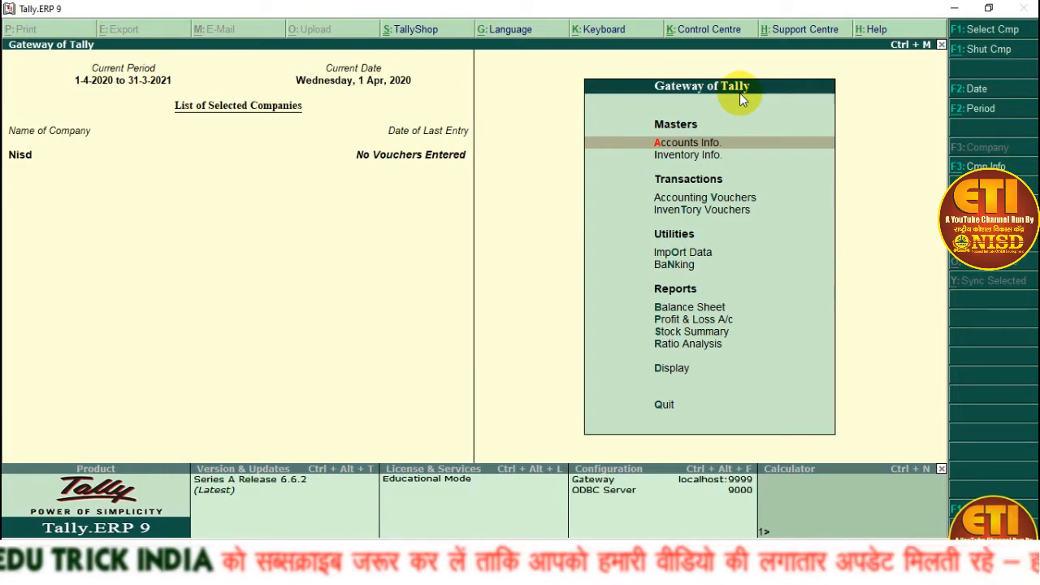
# Open Accounting Vouchers from the Gateway of Tally.
pyautogui.press('Down')
pyautogui.press('Down')
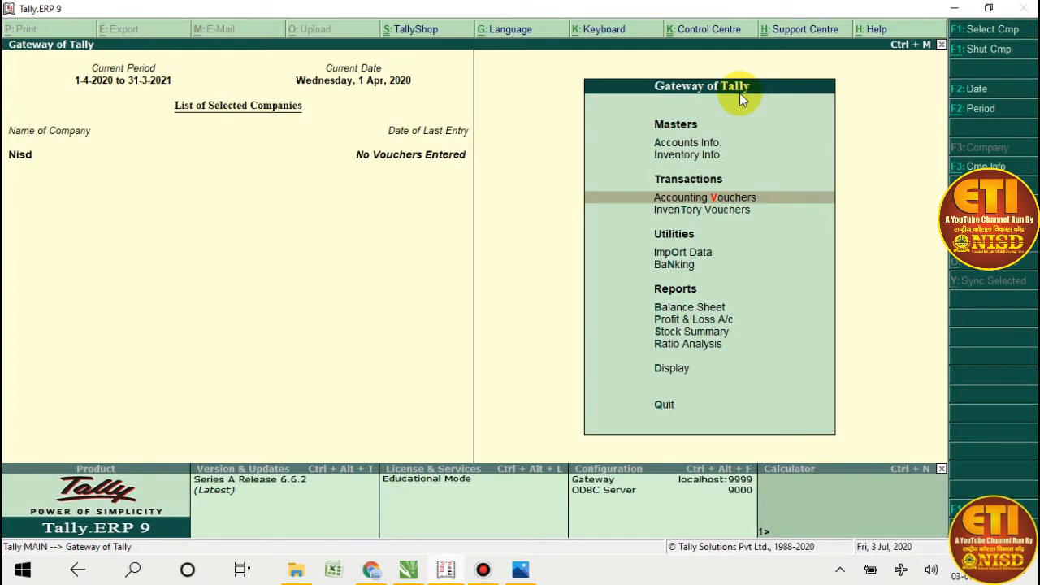
pyautogui.press('Down')
pyautogui.press('Down')
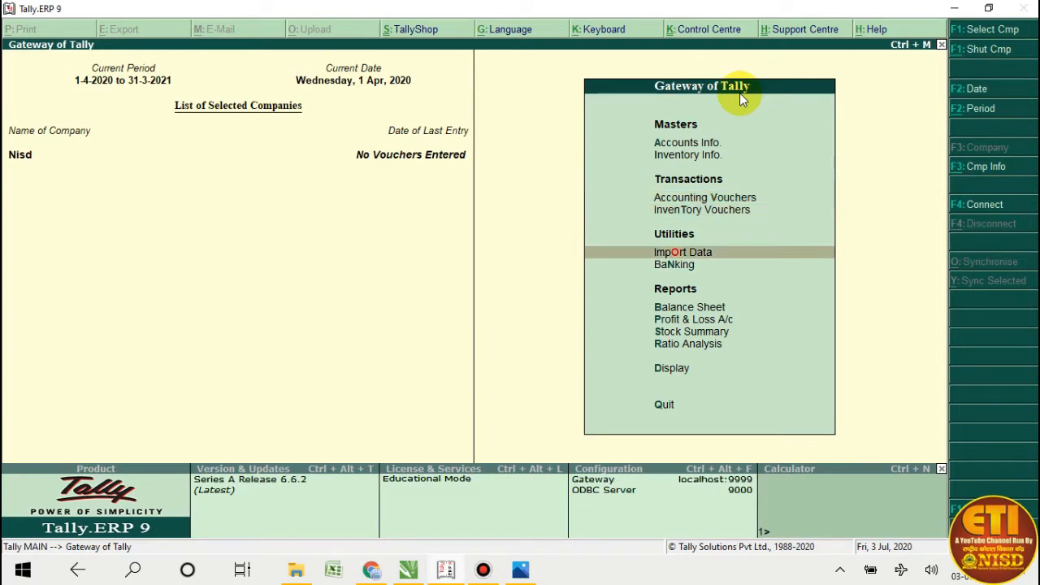
pyautogui.press('Up')
pyautogui.press('Up')
pyautogui.press('Up')
pyautogui.press('Down')
pyautogui.press('Down')
pyautogui.press('Up')
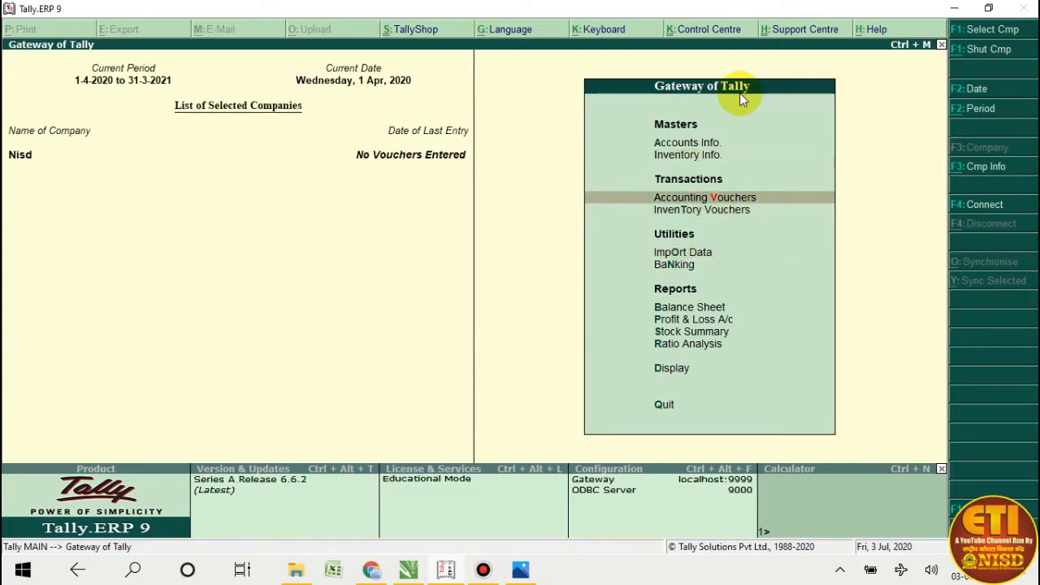
pyautogui.press('Return')
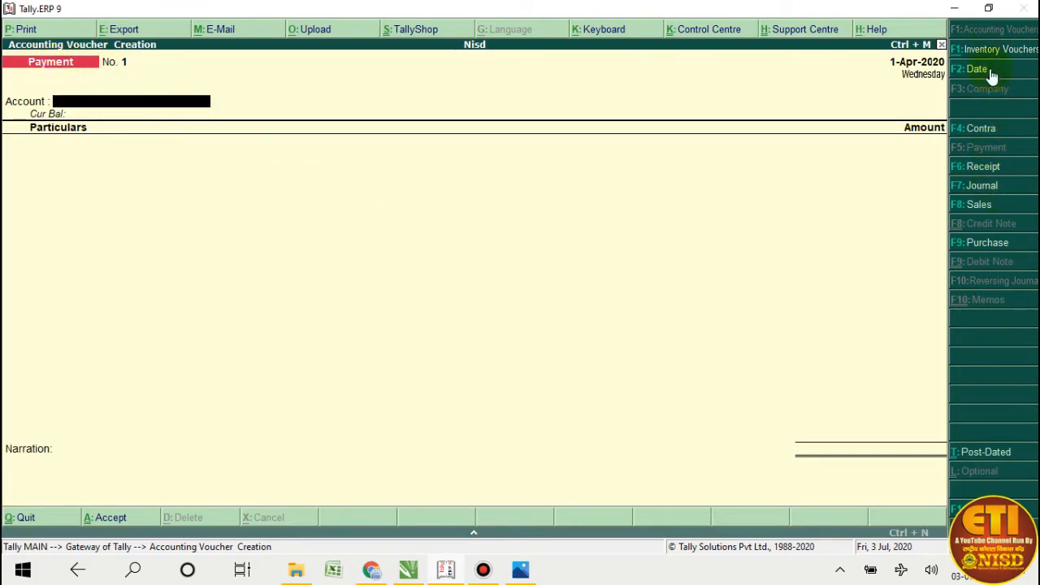
# View the Receipt voucher form and return to the Account field of the Payment voucher.
pyautogui.click(972, 165)
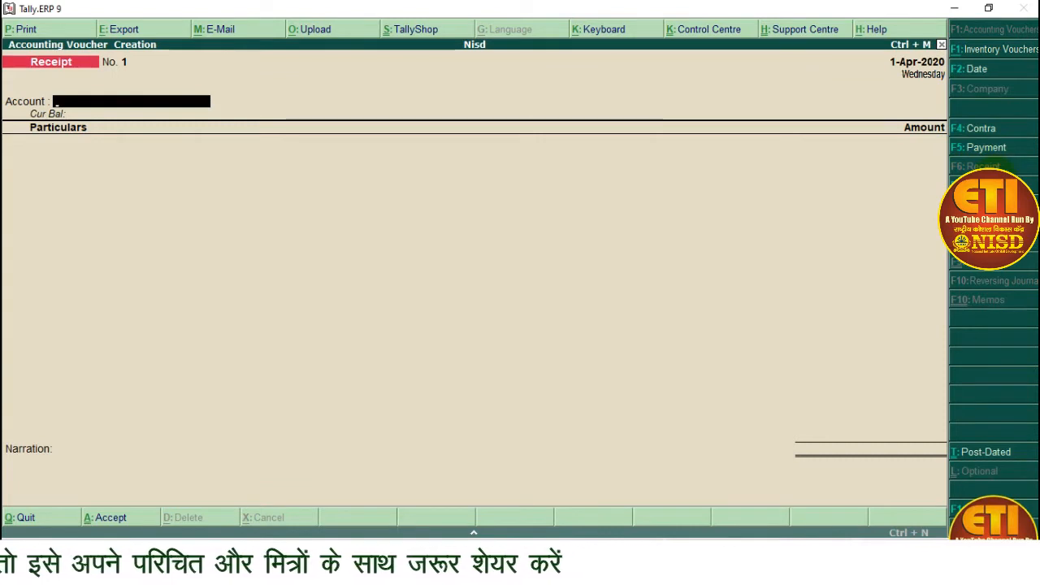
pyautogui.press('F5')
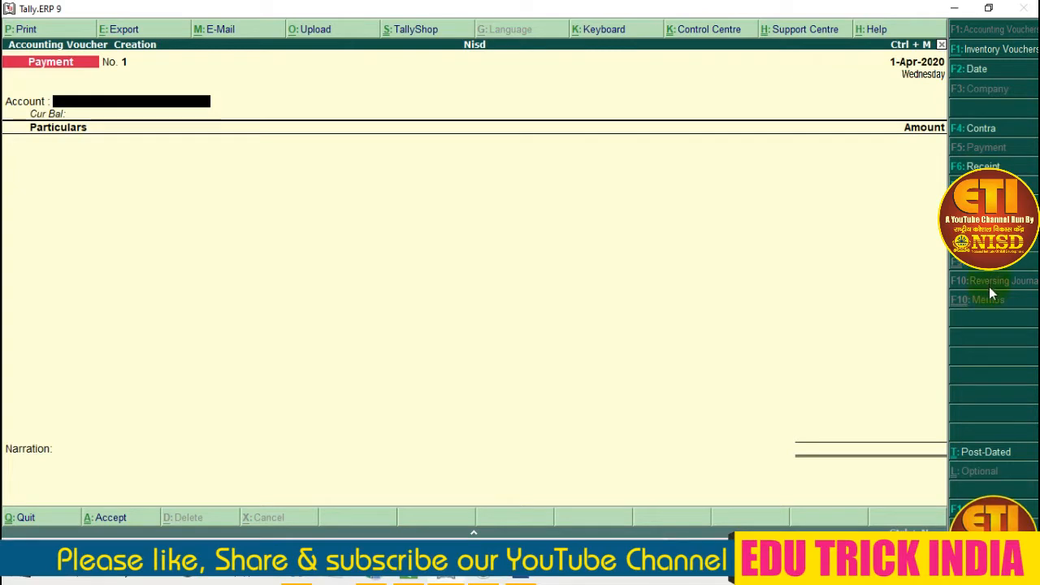
pyautogui.click(492, 199)
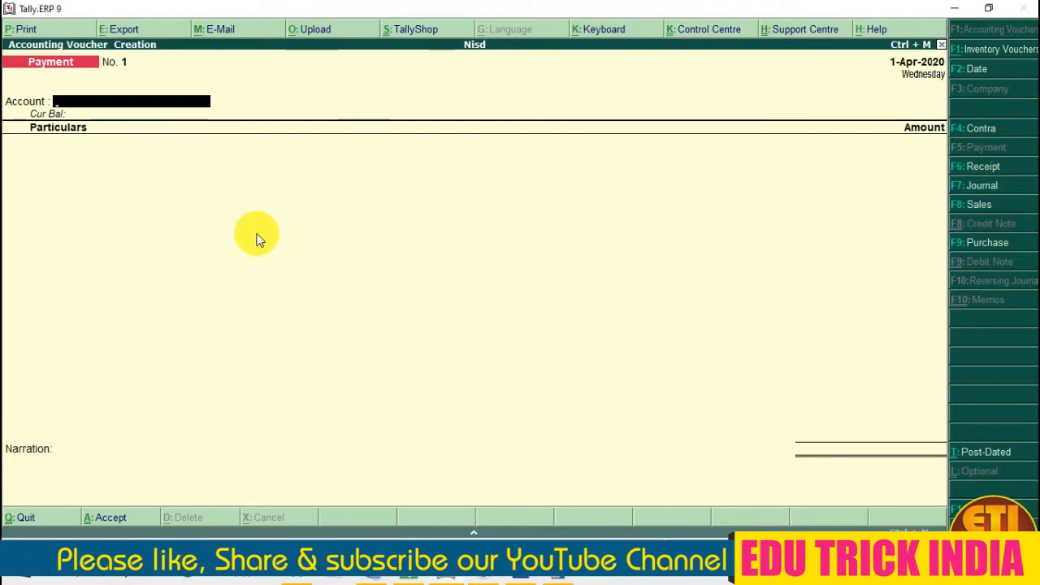
pyautogui.click(158, 146)
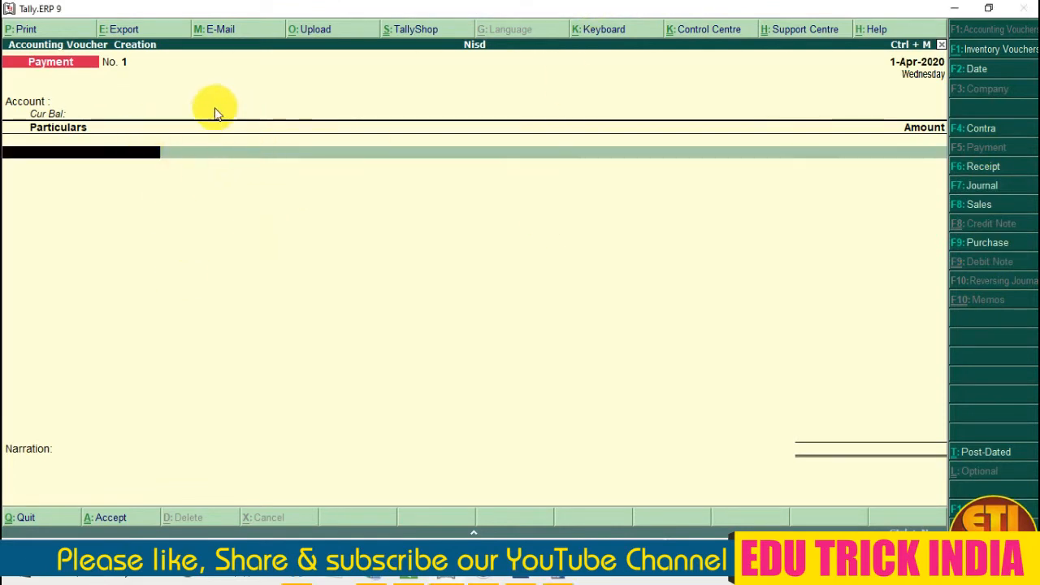
pyautogui.click(163, 105)
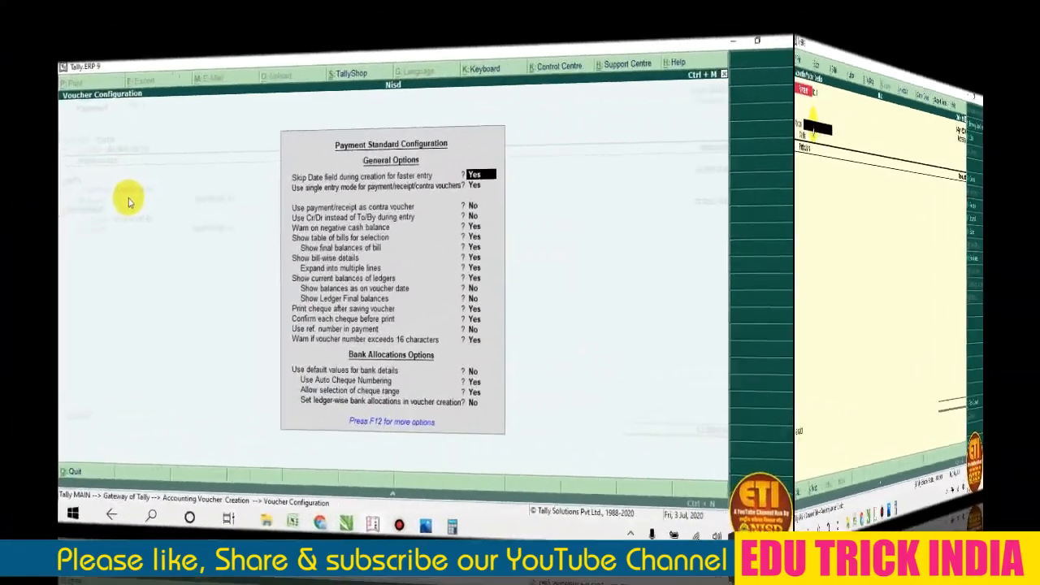
# Set single entry mode for payment/receipt/contra vouchers to No, keep the remaining options, and accept the payment voucher configuration.
pyautogui.press('Return')
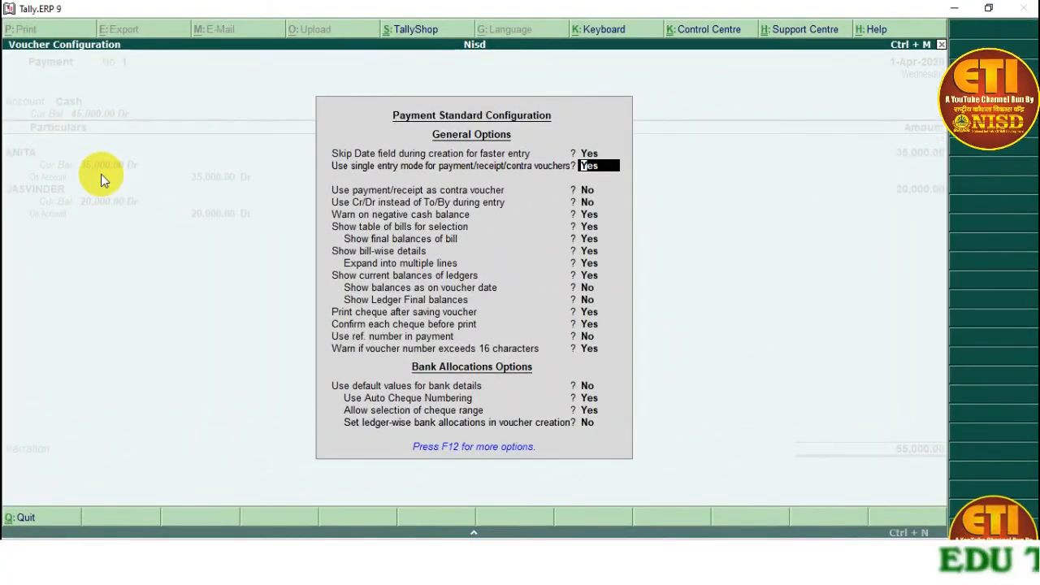
pyautogui.write('n')
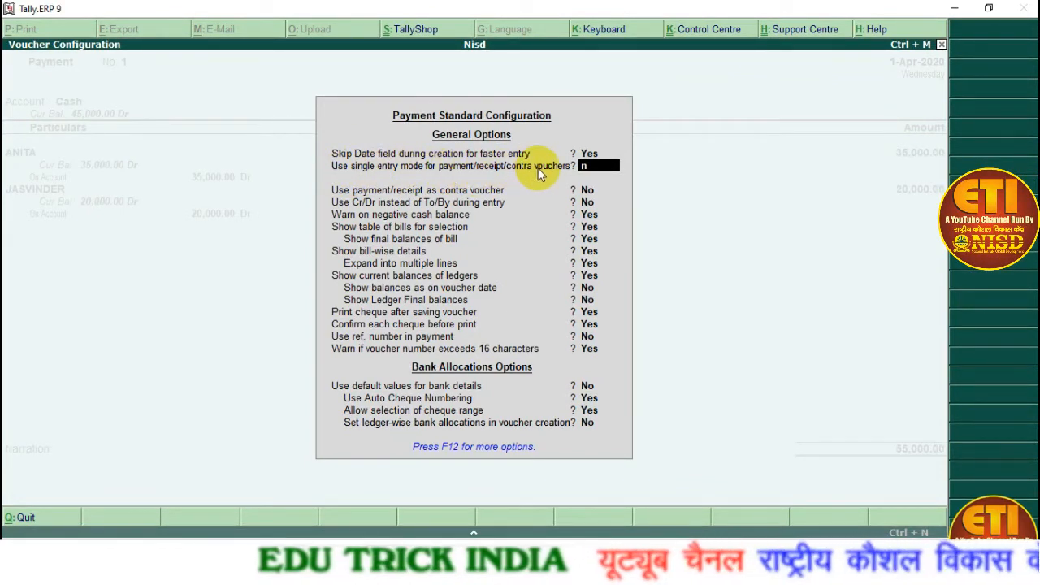
pyautogui.press('Return')
pyautogui.press('Return')
pyautogui.press('Return')
pyautogui.press('Return')
pyautogui.press('Return')
pyautogui.press('Return')
pyautogui.press('Return')
pyautogui.press('Return')
pyautogui.press('Return')
pyautogui.press('Return')
pyautogui.press('Return')
pyautogui.press('Return')
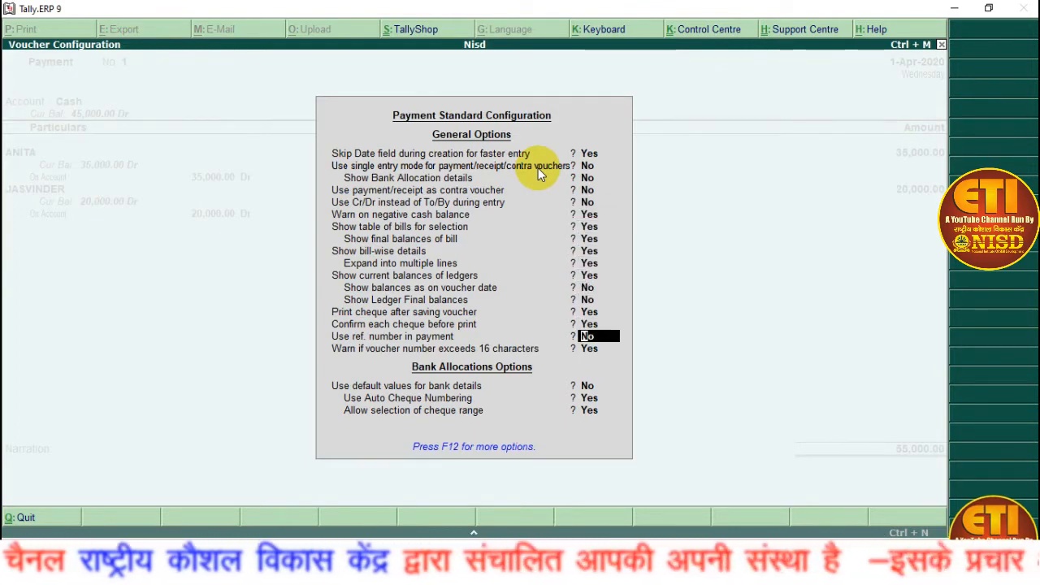
pyautogui.press('Return')
pyautogui.press('Return')
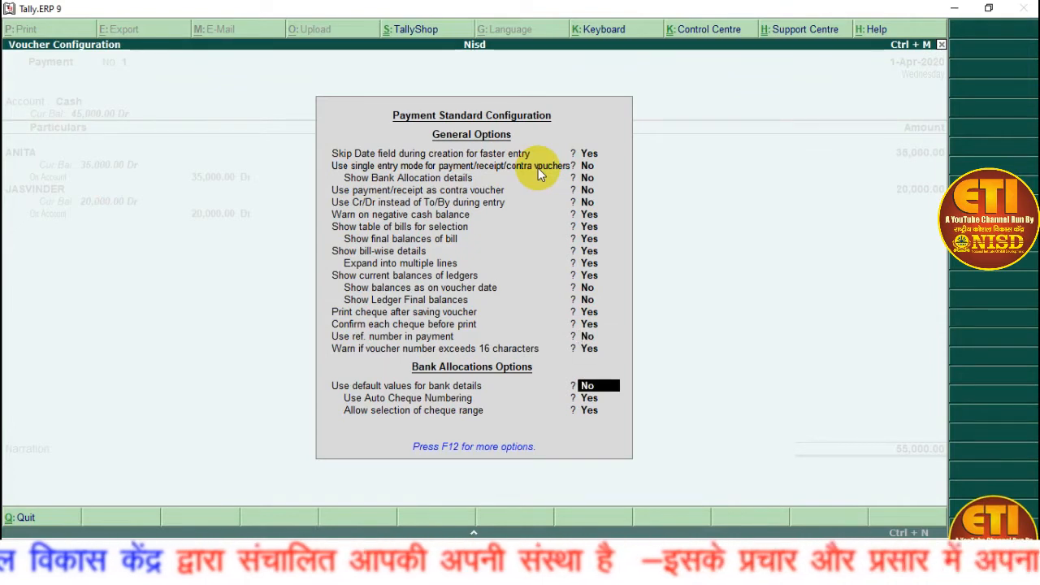
pyautogui.press('Return')
pyautogui.press('Return')
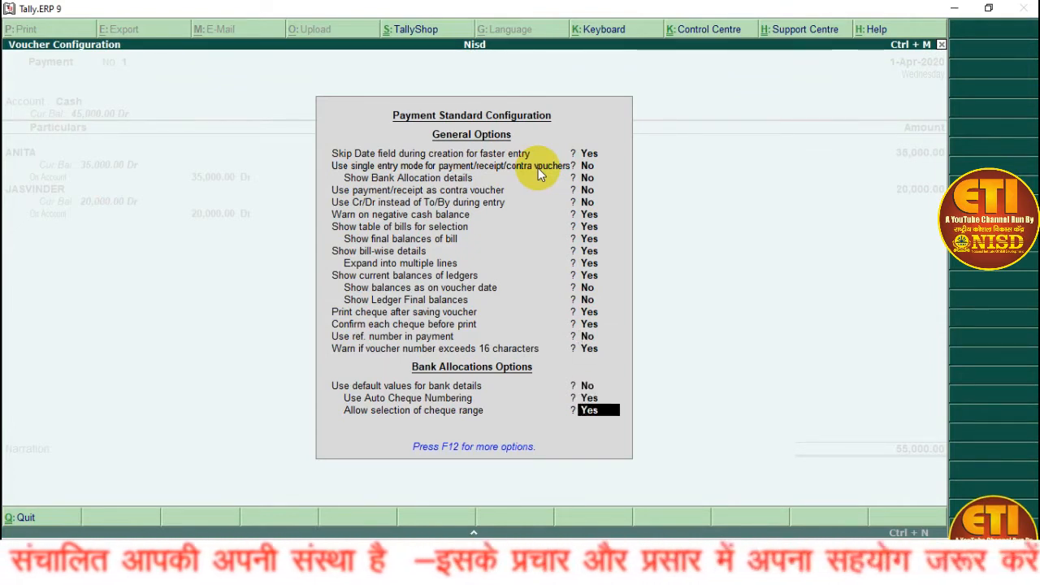
pyautogui.press('Return')
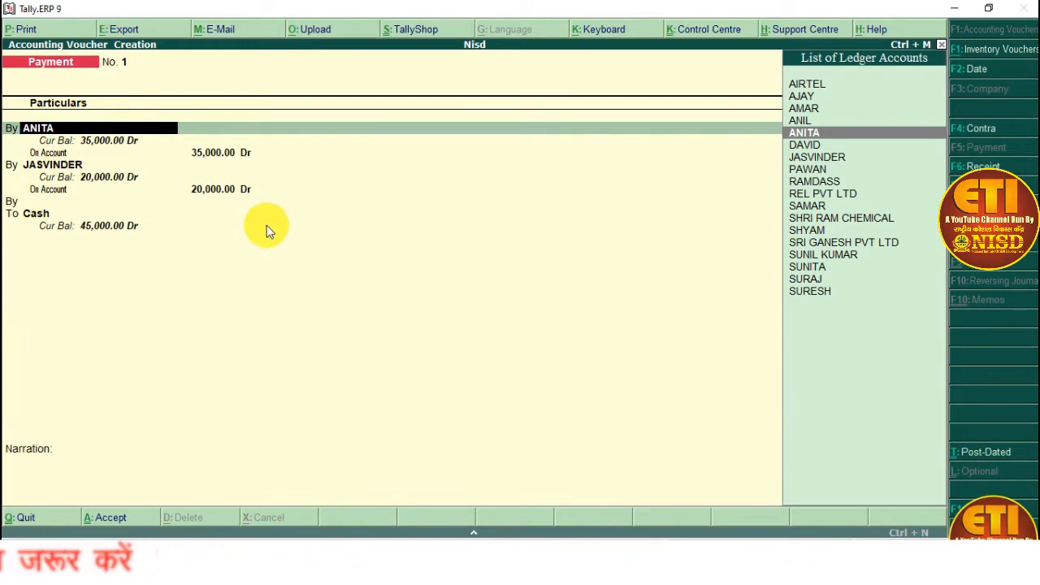
# Discard the partly filled payment voucher and start a new one.
pyautogui.press('Escape')
pyautogui.press('Return')
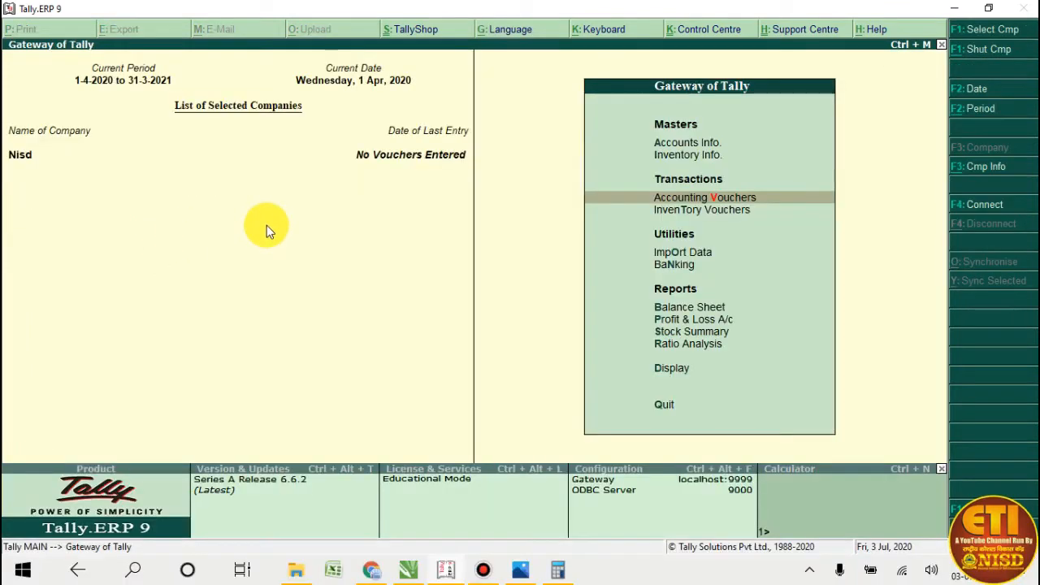
pyautogui.press('Return')
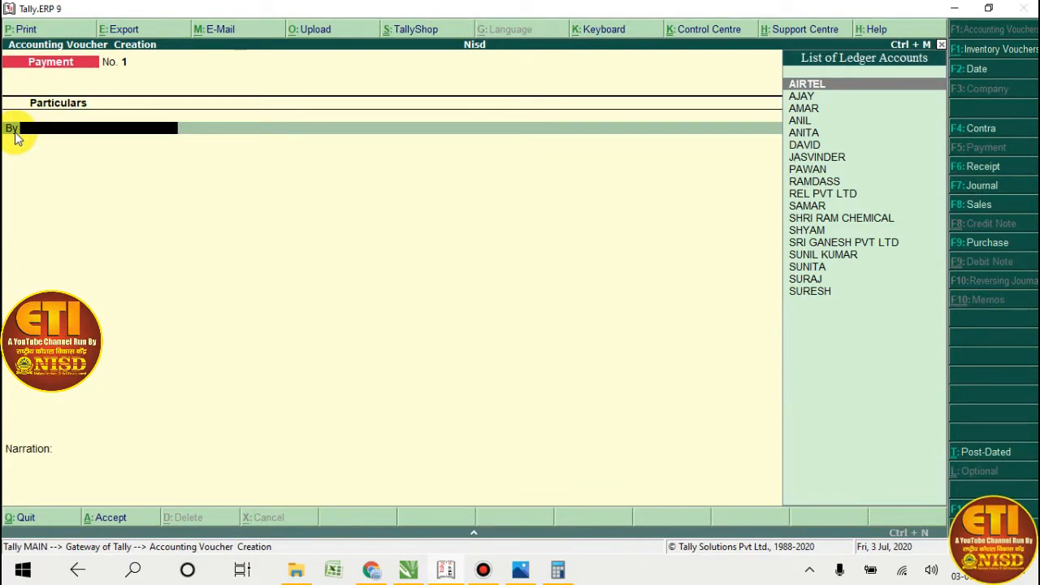
# Debit the fifth listed ledger with 35000 as On Account in the first By line, and set the second line to By.
pyautogui.press('Down')
pyautogui.press('Down')
pyautogui.press('Down')
pyautogui.press('Down')
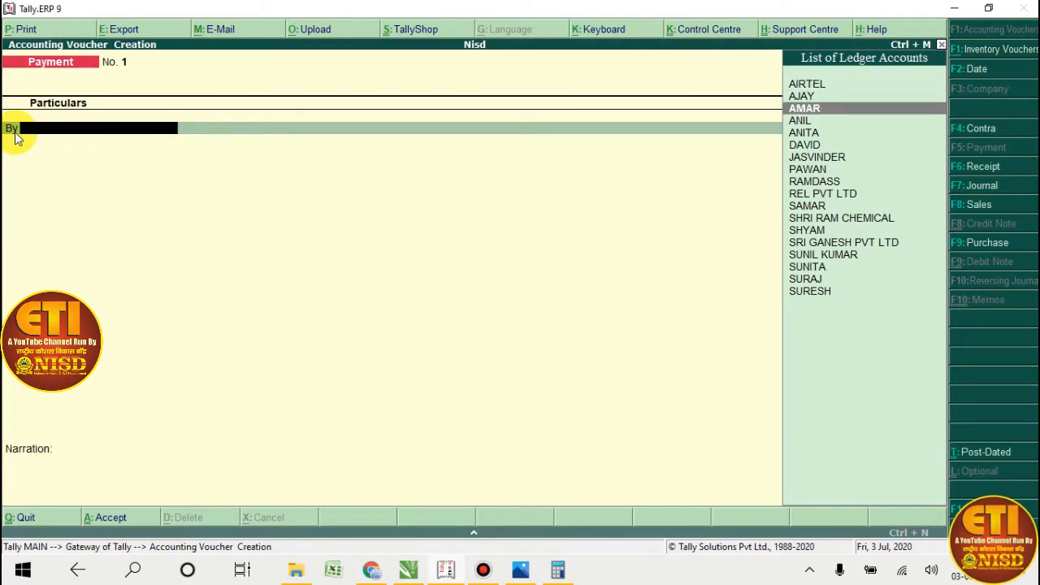
pyautogui.press('Return')
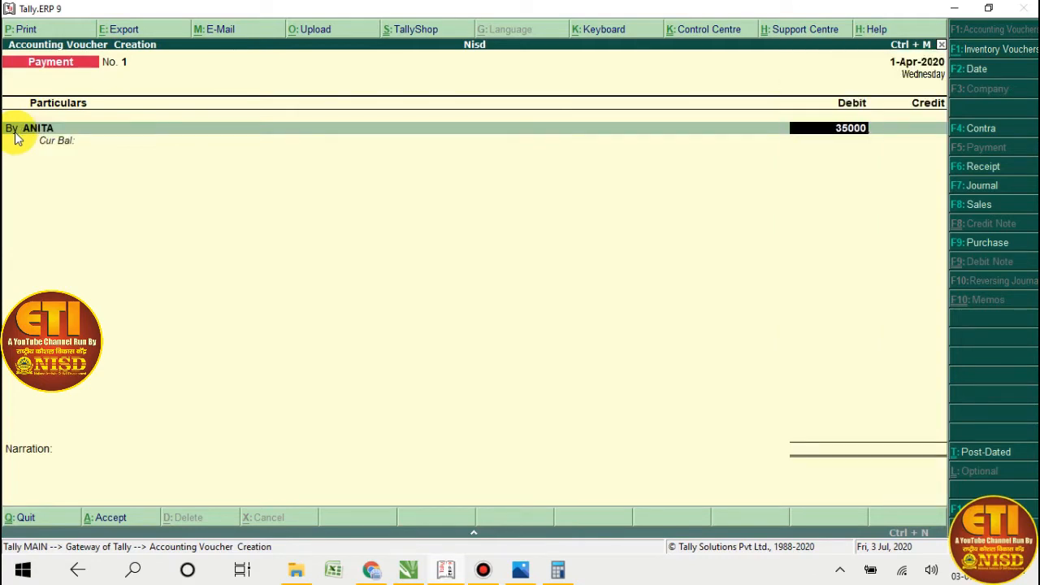
pyautogui.press('Return')
pyautogui.press('Return')
pyautogui.press('Return')
pyautogui.press('Return')
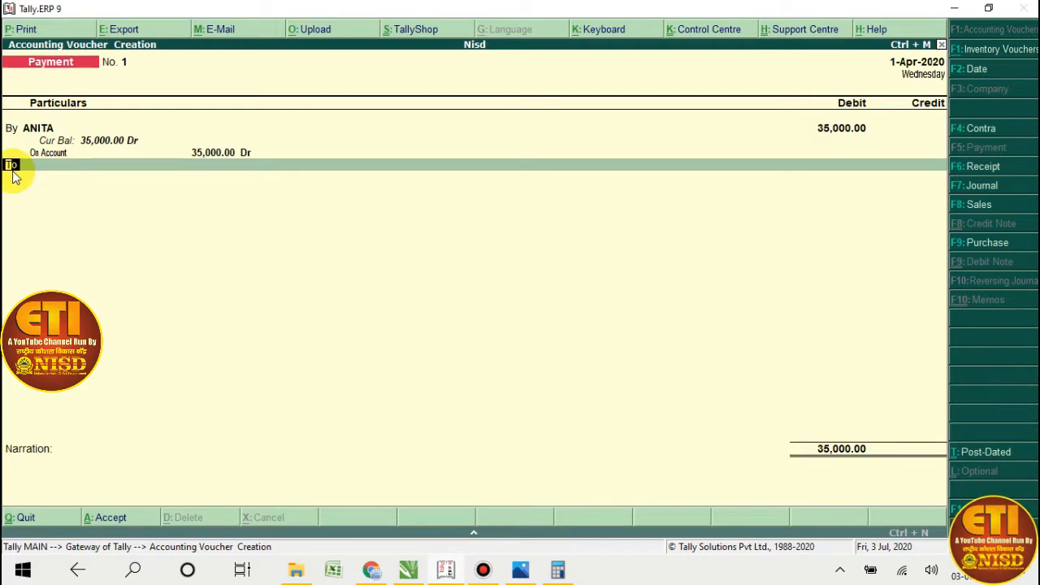
pyautogui.press('Return')
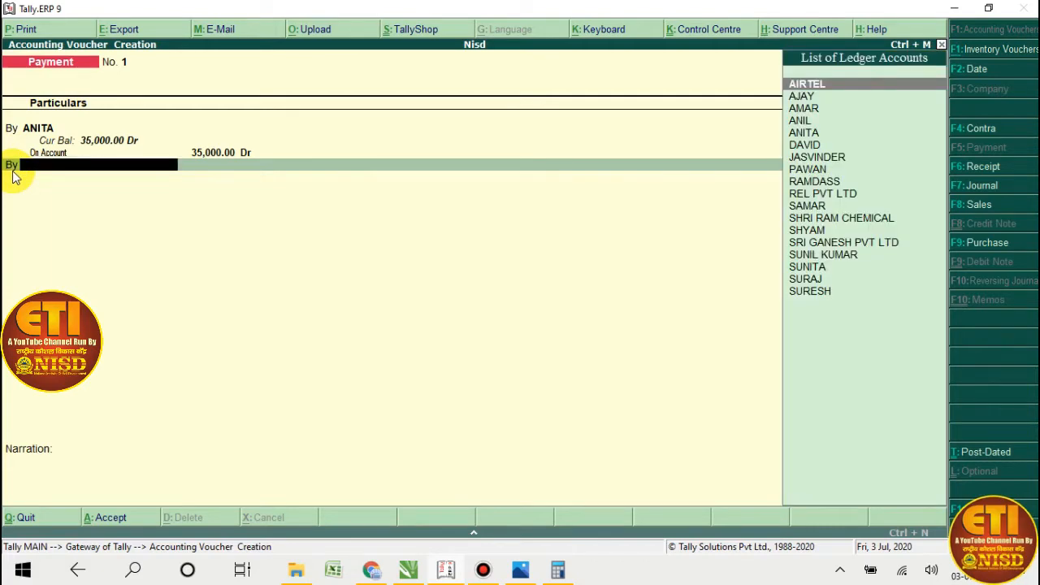
# Change the second voucher line to To and credit 35000 to the Cash ledger.
pyautogui.press('BackSpace')
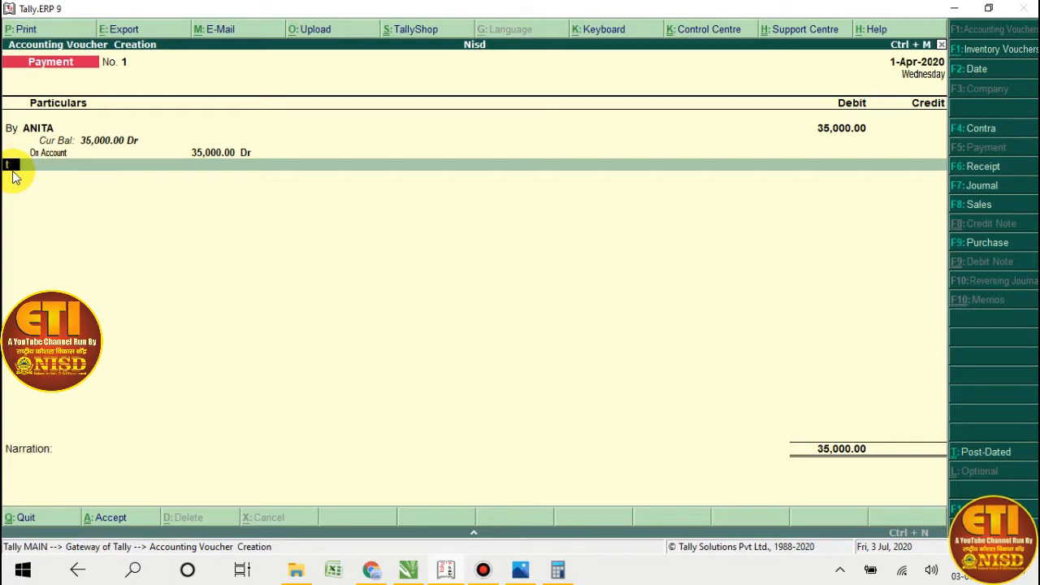
pyautogui.press('Return')
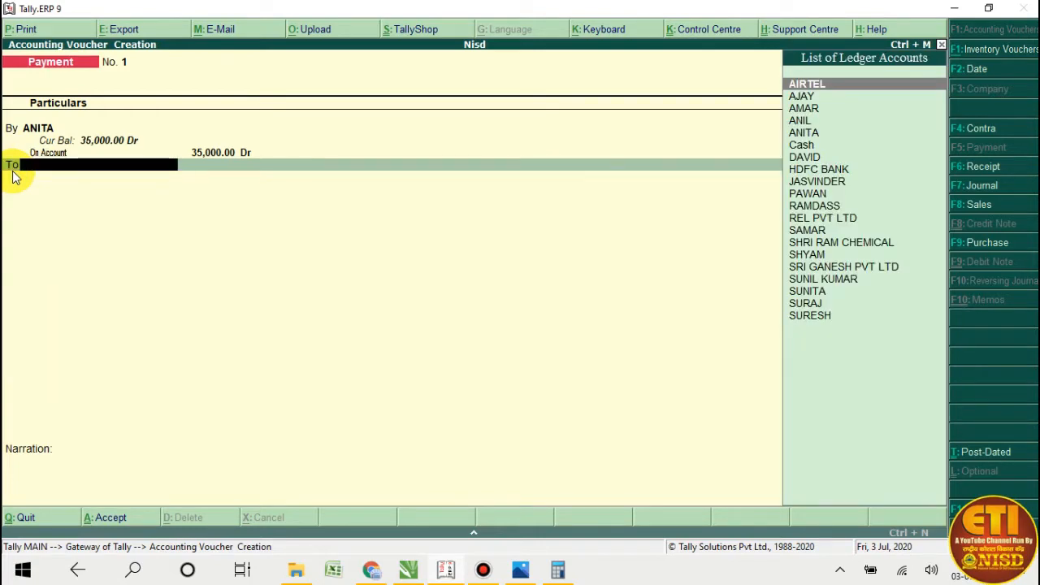
pyautogui.write('Ca')
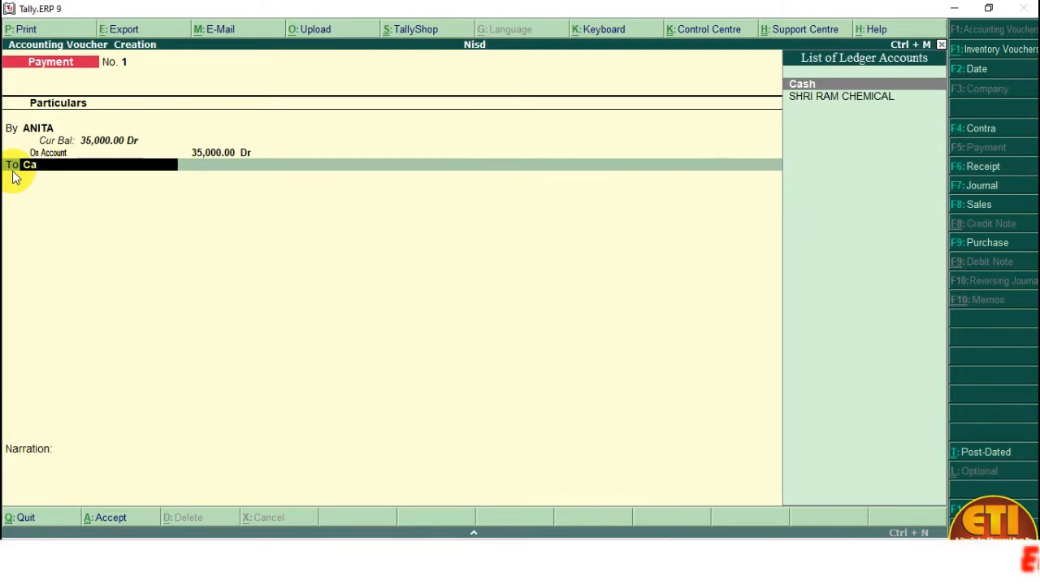
pyautogui.press('Return')
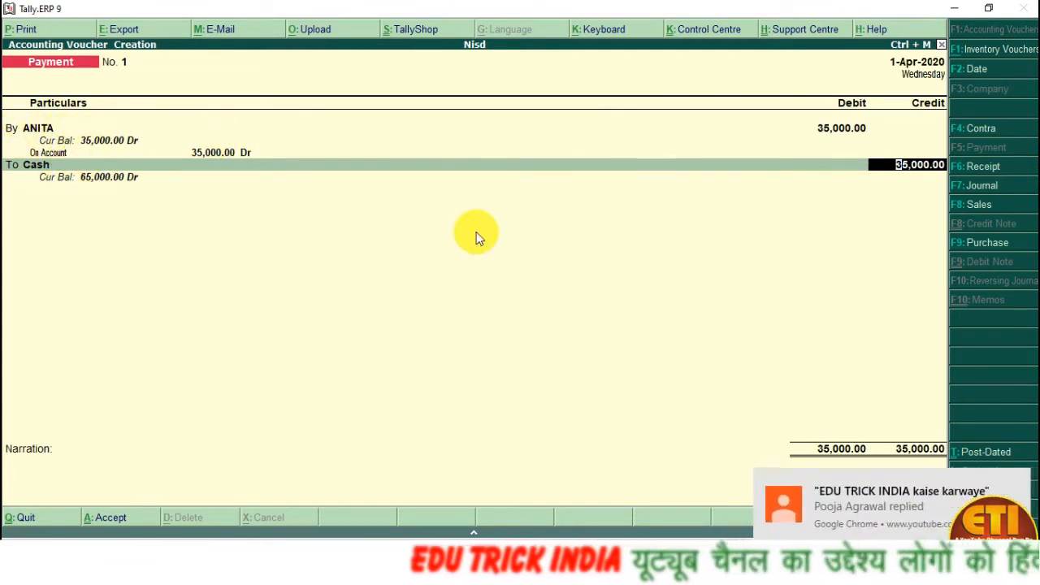
pyautogui.click(1016, 481)
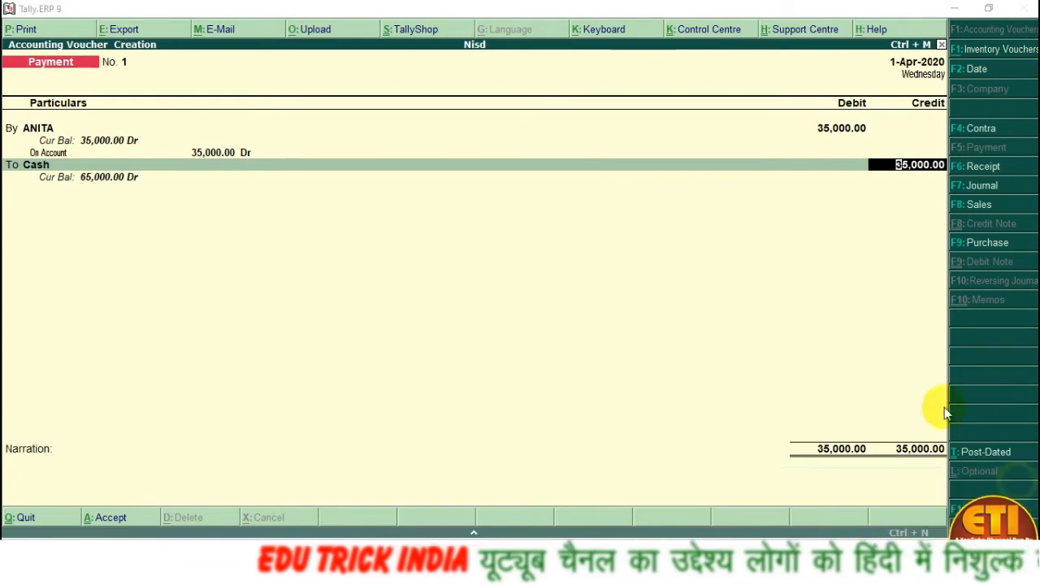
pyautogui.click(298, 267)
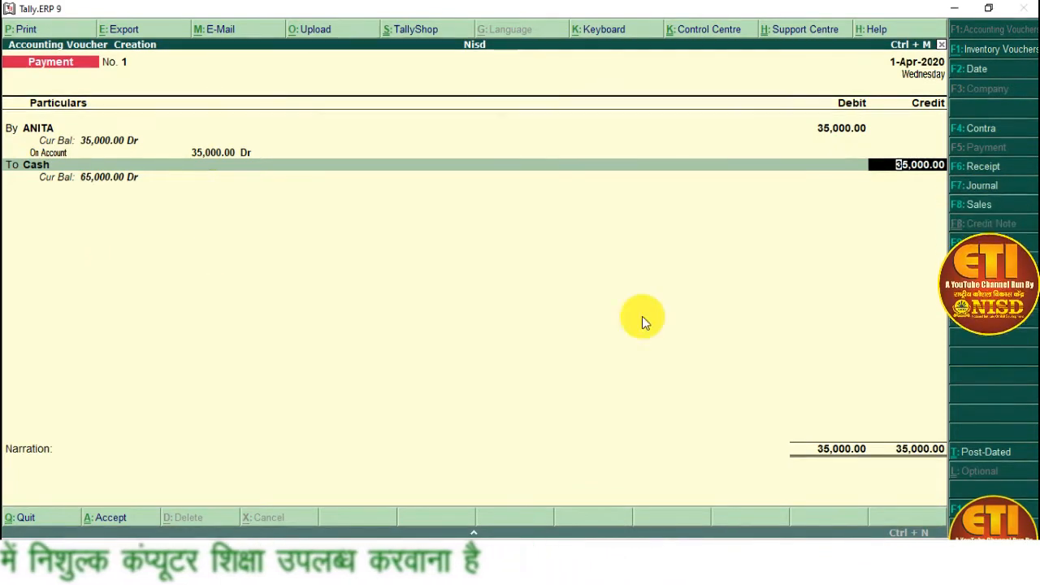
# Set Use Cr/Dr instead of To/By during entry to Yes, keep the remaining options, and accept the payment voucher configuration.
pyautogui.press('F12')
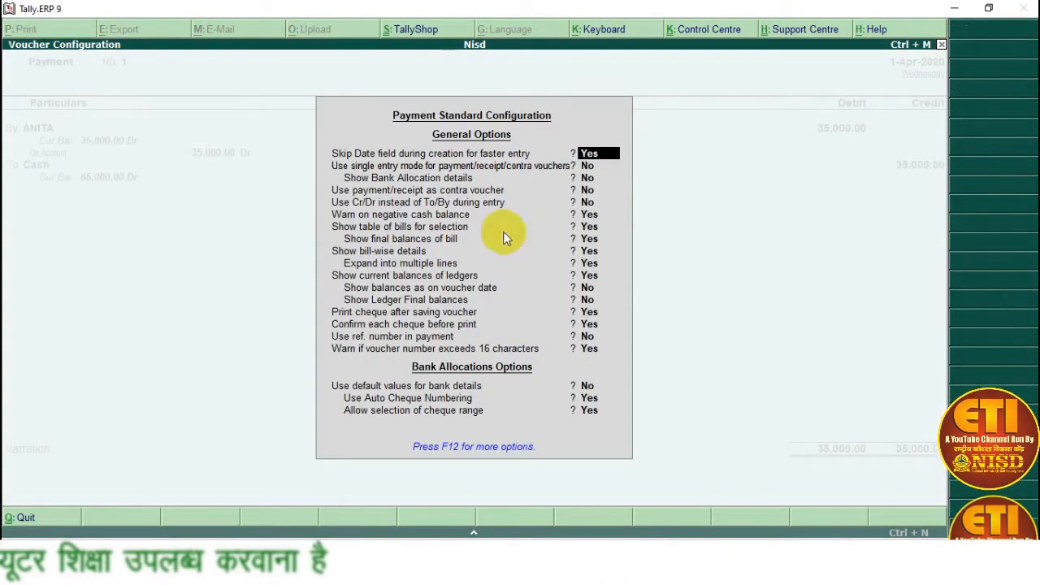
pyautogui.press('Return')
pyautogui.press('Return')
pyautogui.press('Return')
pyautogui.press('Return')
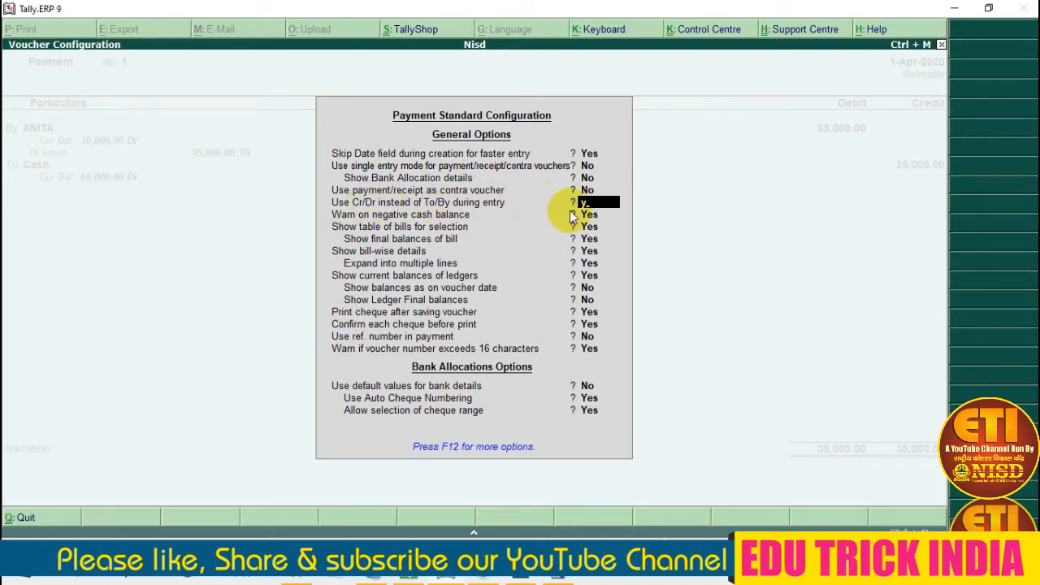
pyautogui.press('Down')
pyautogui.press('Down')
pyautogui.press('Down')
pyautogui.press('Down')
pyautogui.press('Down')
pyautogui.press('Down')
pyautogui.press('Down')
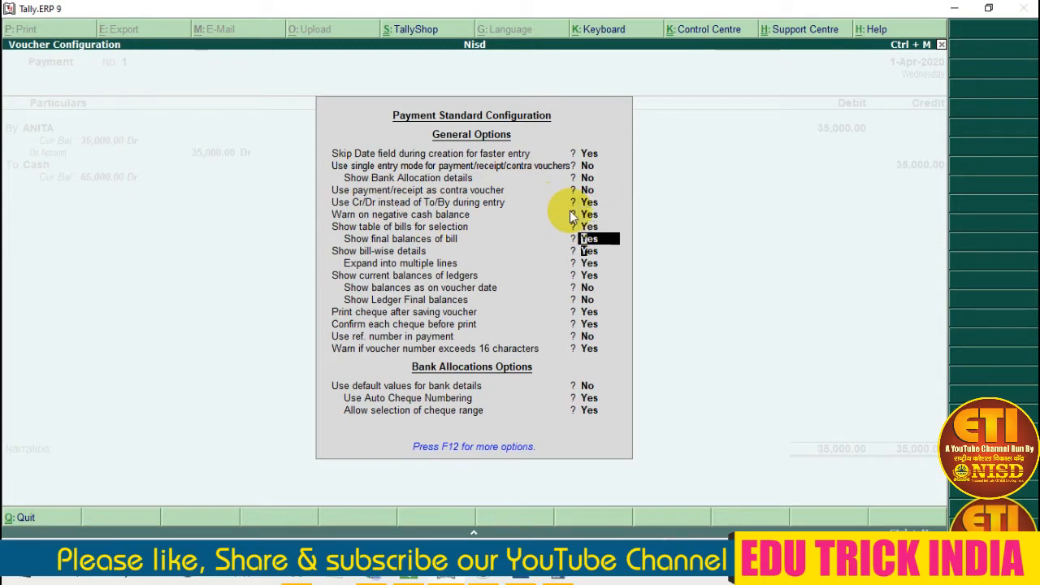
pyautogui.press('Down')
pyautogui.press('Down')
pyautogui.press('Down')
pyautogui.press('Down')
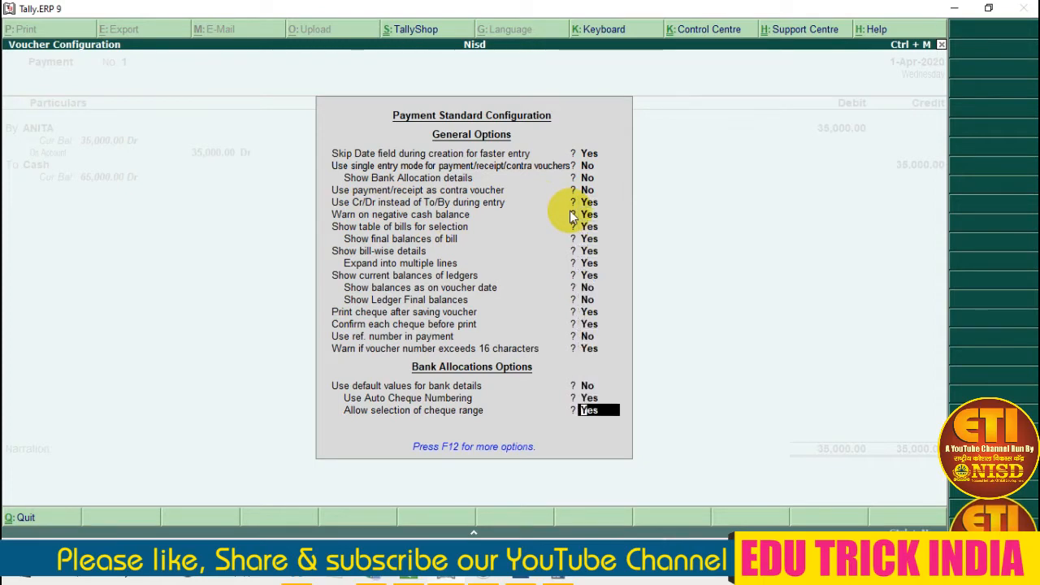
pyautogui.press('Return')
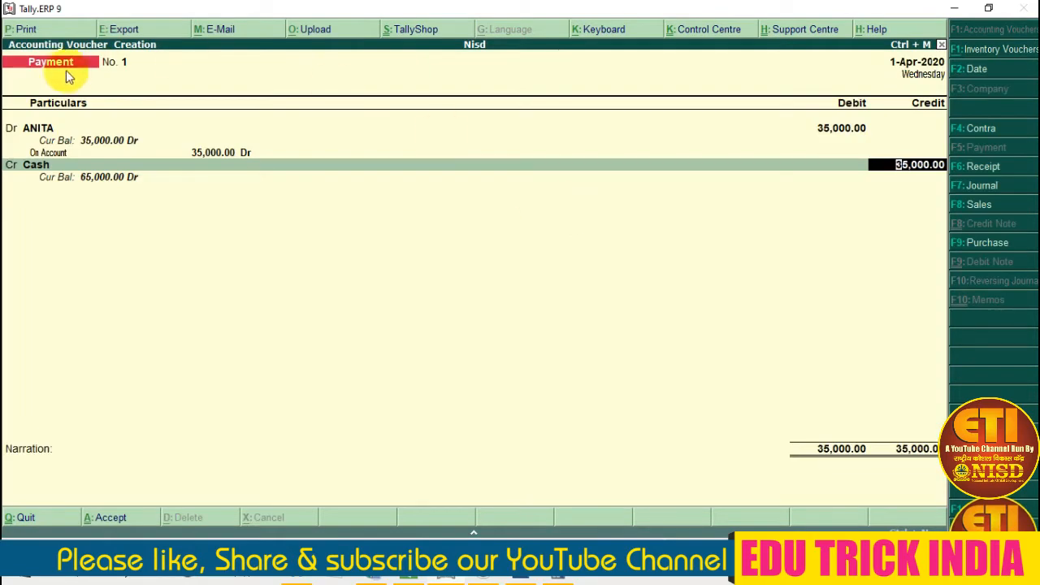
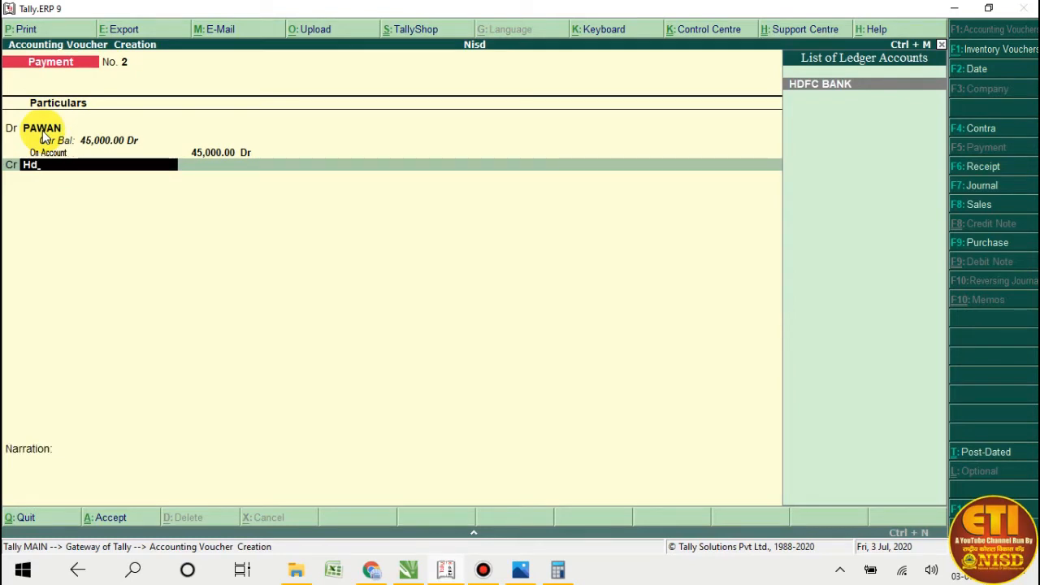
# Try to replace HDFC BANK on the credit line with the fourth listed party ledger, 45000 On Account, and accept the voucher.
pyautogui.press('Return')
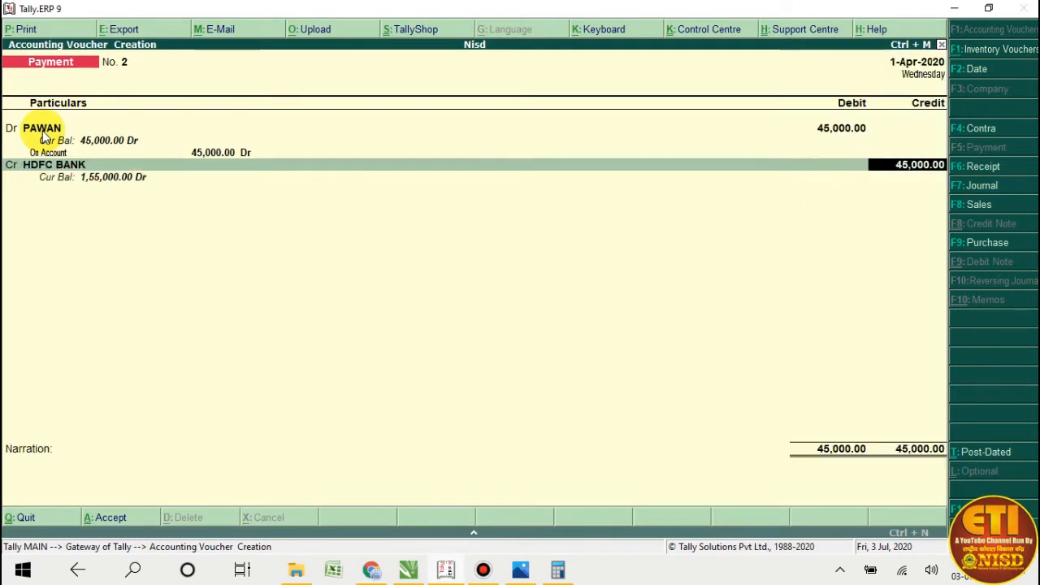
pyautogui.press('BackSpace')
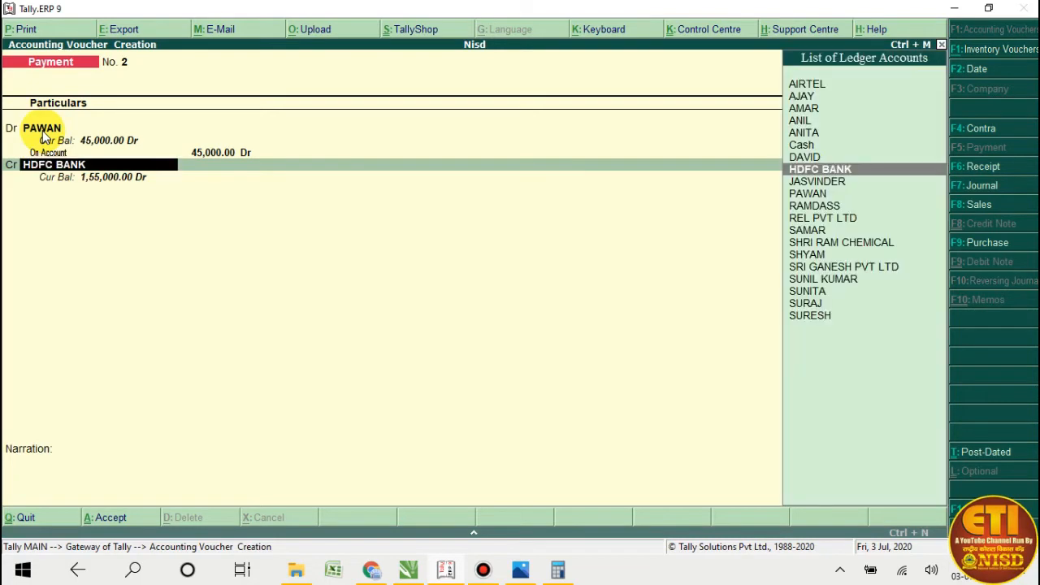
pyautogui.press('Up')
pyautogui.press('Up')
pyautogui.press('Up')
pyautogui.press('Up')
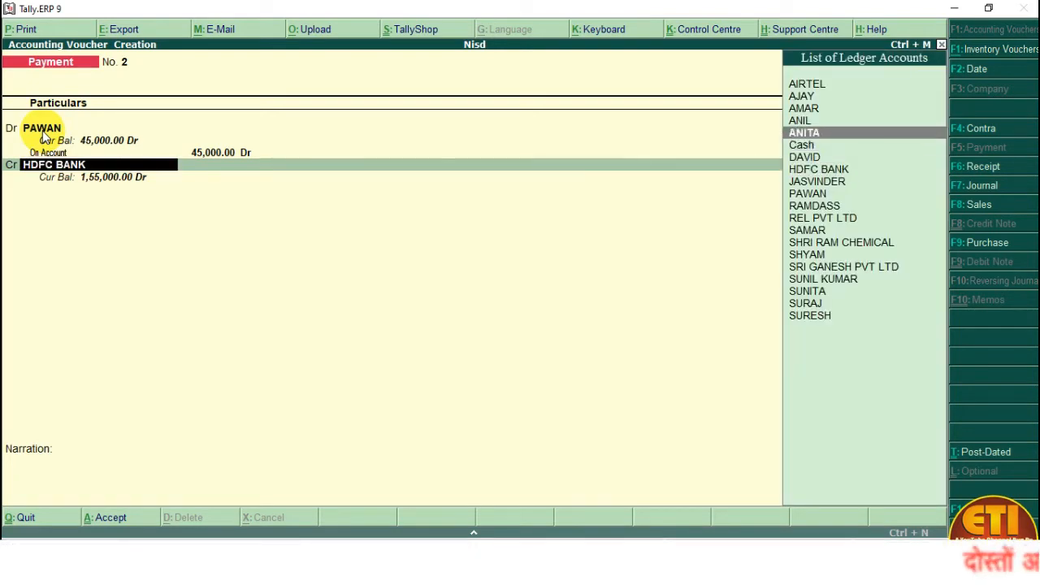
pyautogui.press('Return')
pyautogui.press('Return')
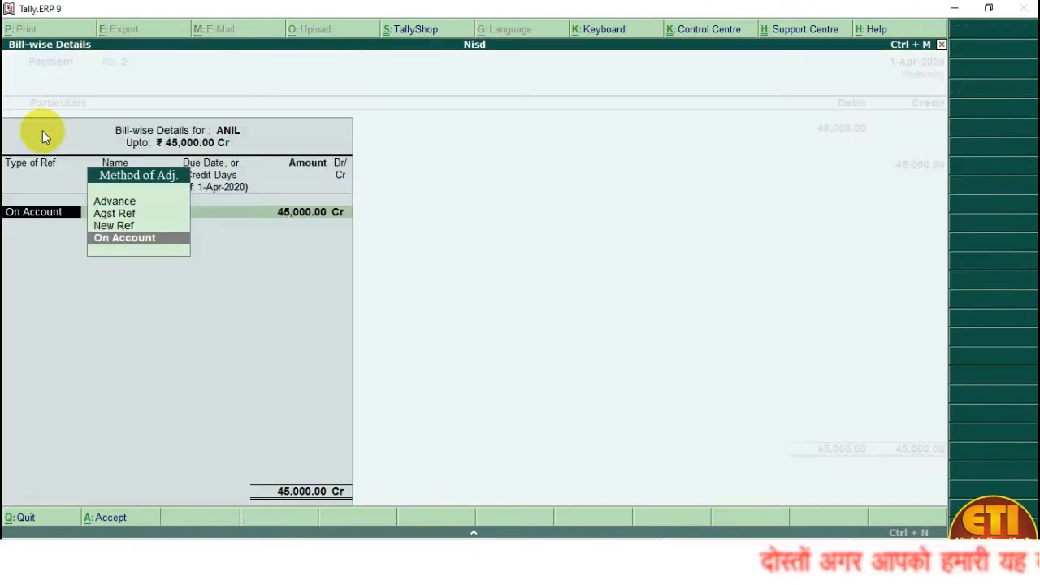
pyautogui.press('Return')
pyautogui.press('Return')
pyautogui.press('Return')
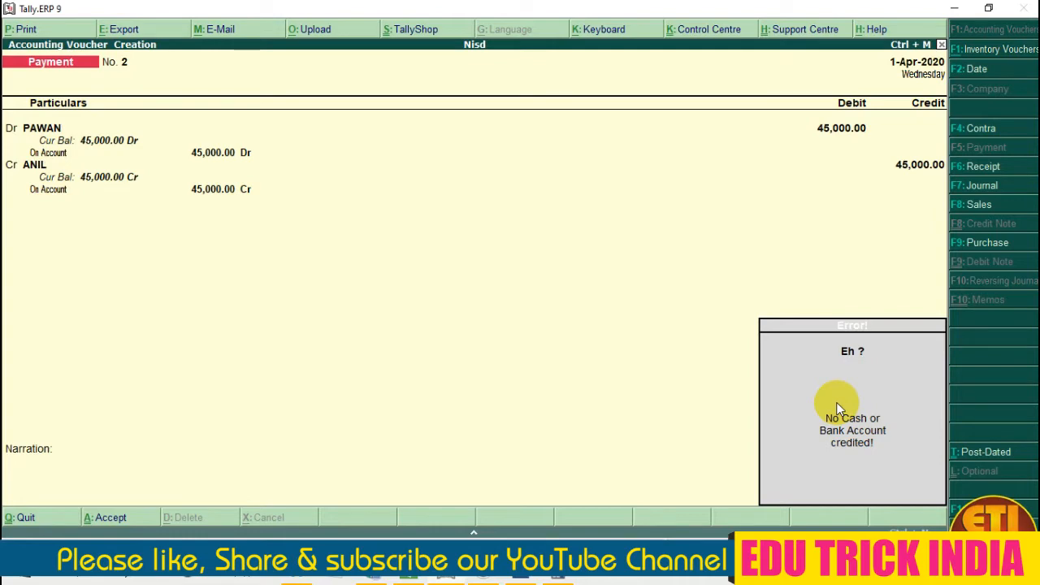
pyautogui.press('Escape')
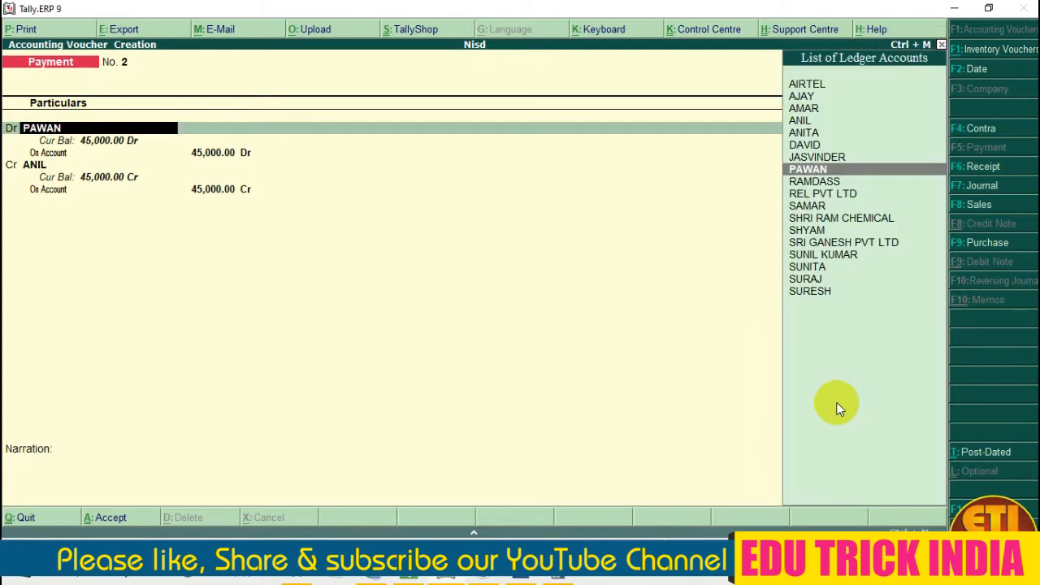
# Return to the credit line's ledger, search the ledger list for Ic, and leave the ledger name empty.
pyautogui.press('Return')
pyautogui.press('Return')
pyautogui.press('Return')
pyautogui.press('Return')
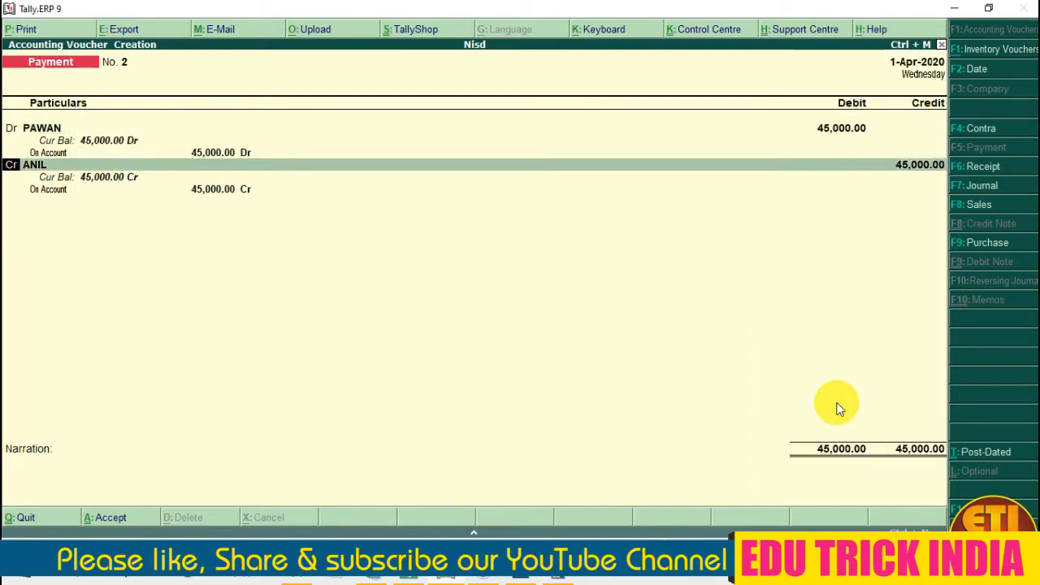
pyautogui.press('Return')
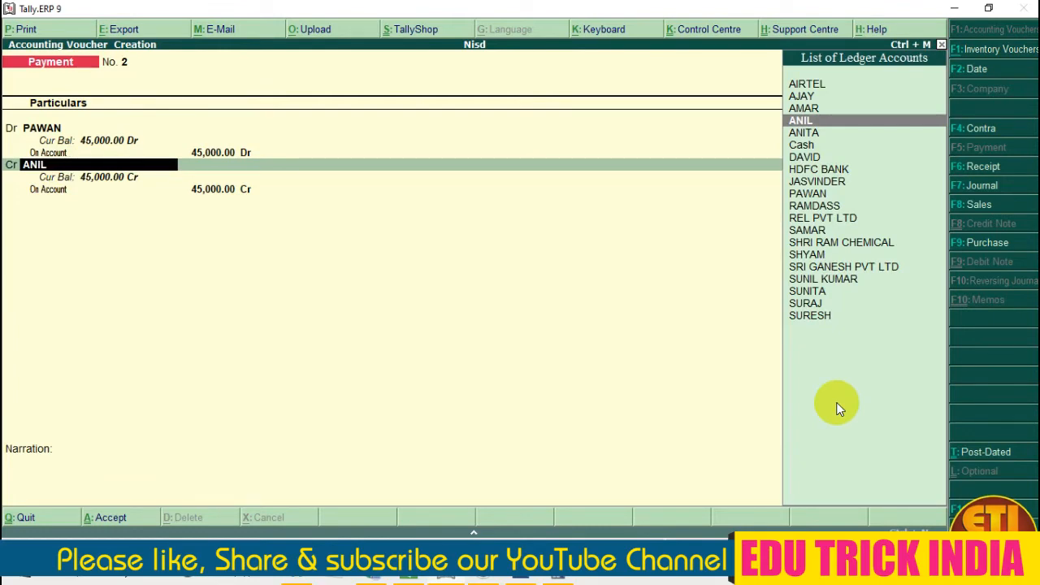
pyautogui.write('H')
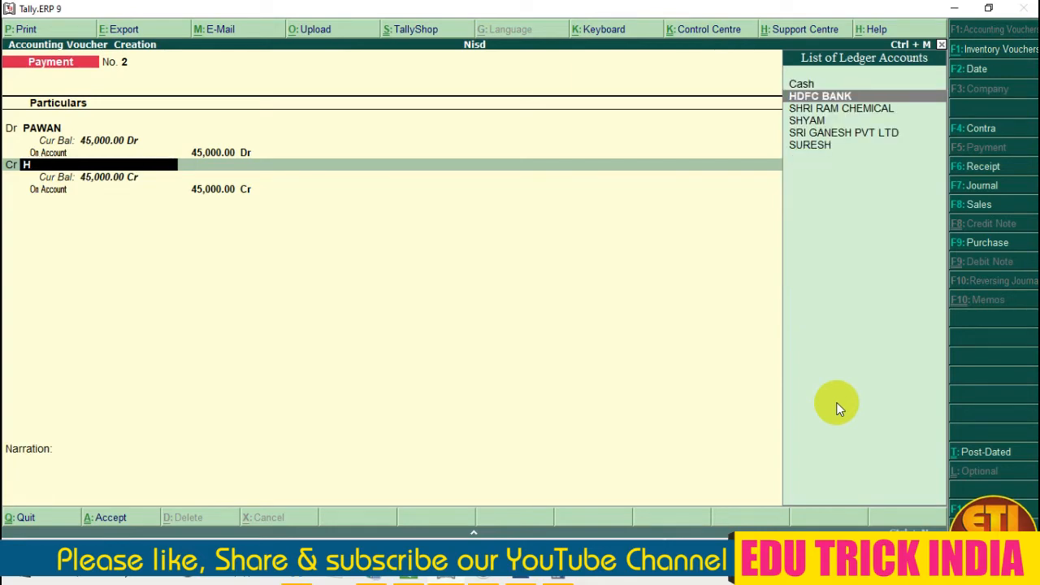
pyautogui.press('BackSpace')
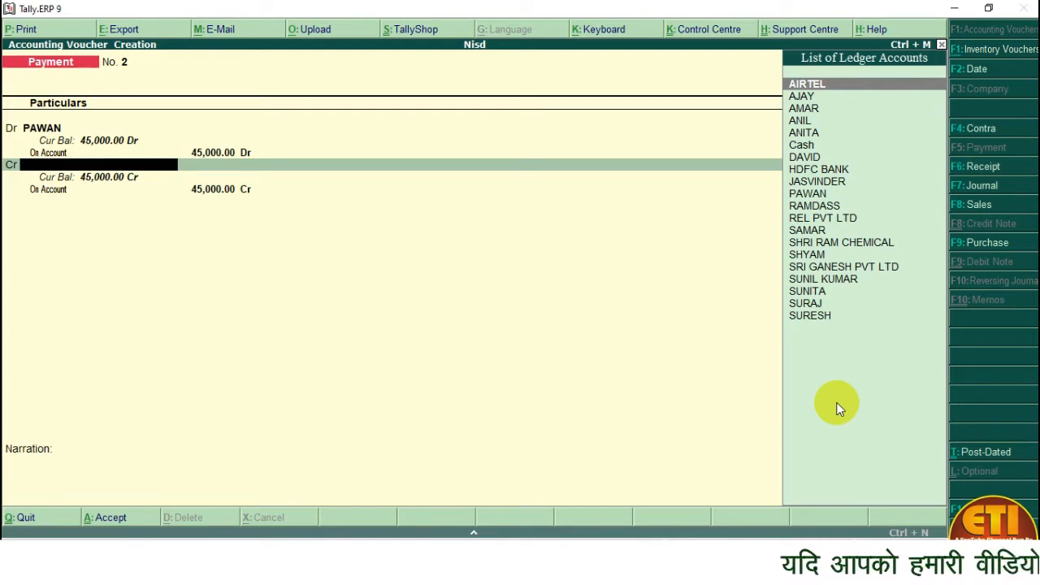
pyautogui.write('Ic')
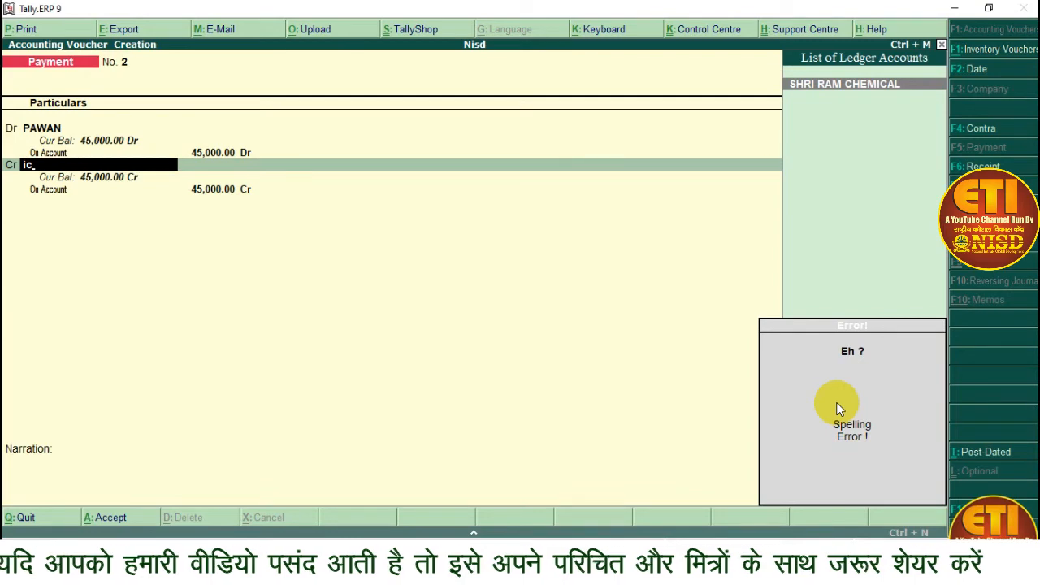
pyautogui.press('BackSpace')
pyautogui.press('BackSpace')
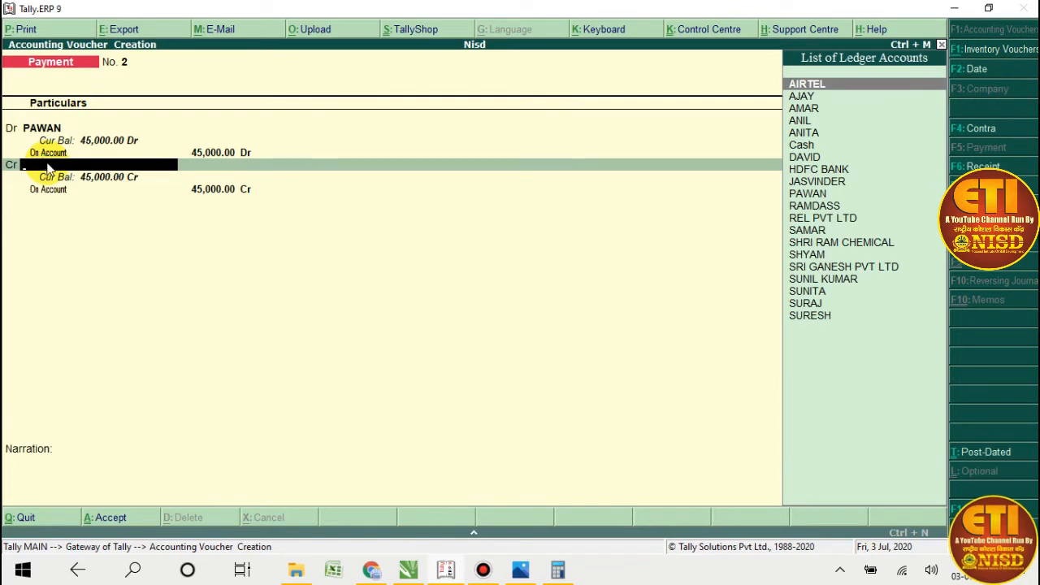
# Create a ledger named Icici Bank under Bank Accounts for the credit line, keep the remaining details at their defaults, and accept it.
pyautogui.hotkey('alt', 'c')
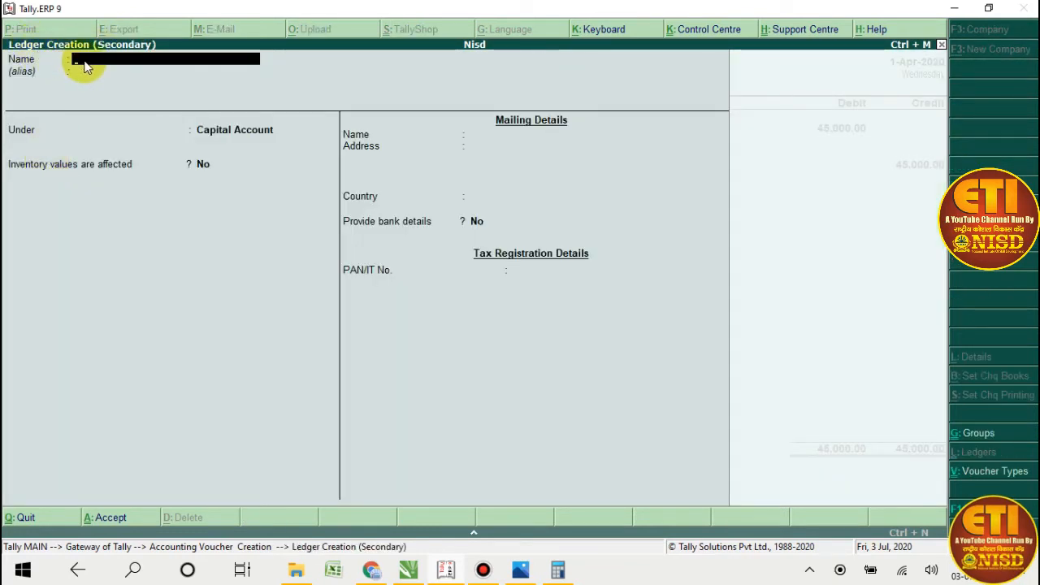
pyautogui.write('Icici')
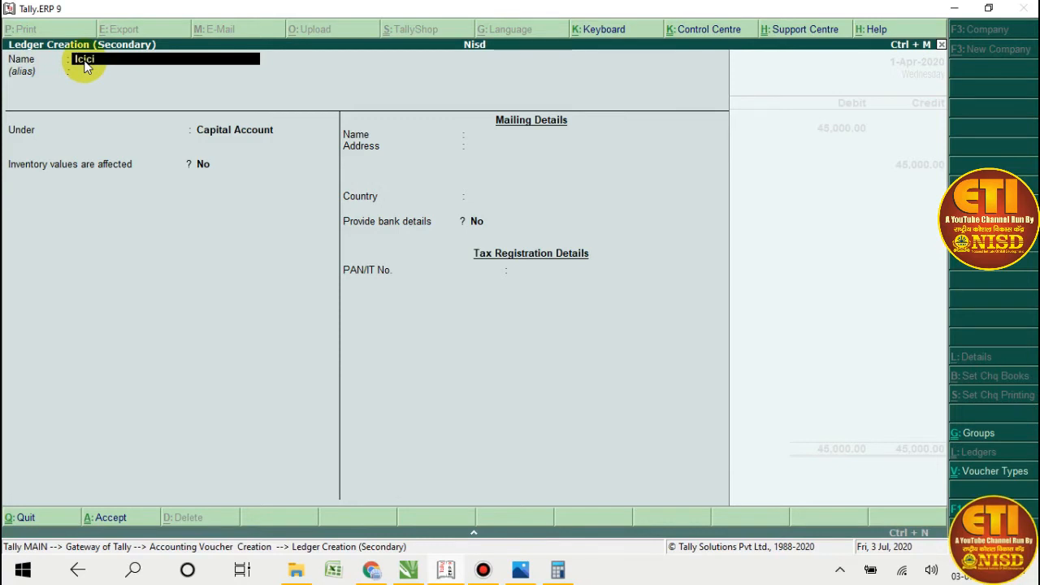
pyautogui.write(' Bank')
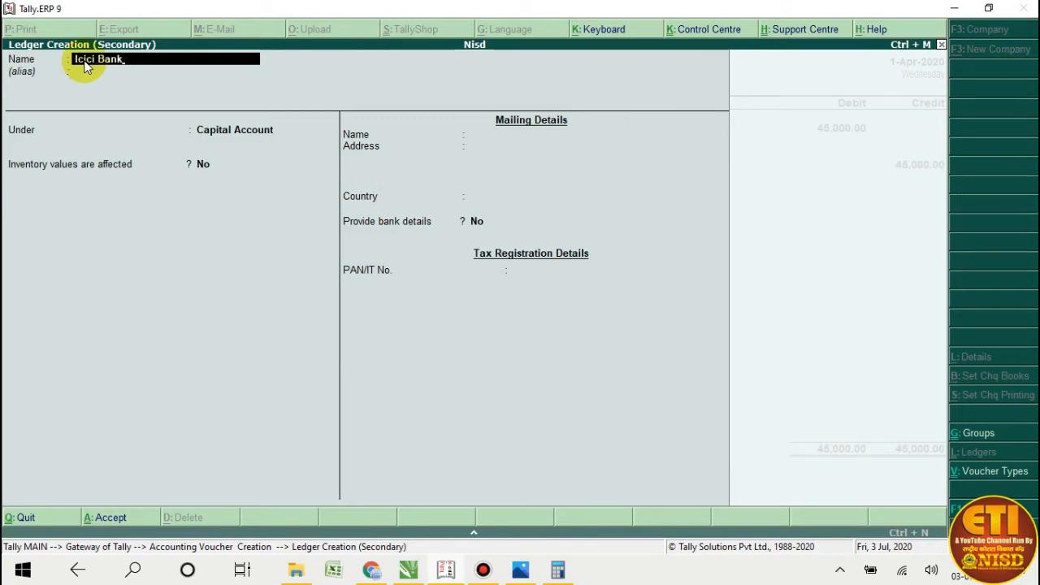
pyautogui.press('Return')
pyautogui.write('Bank')
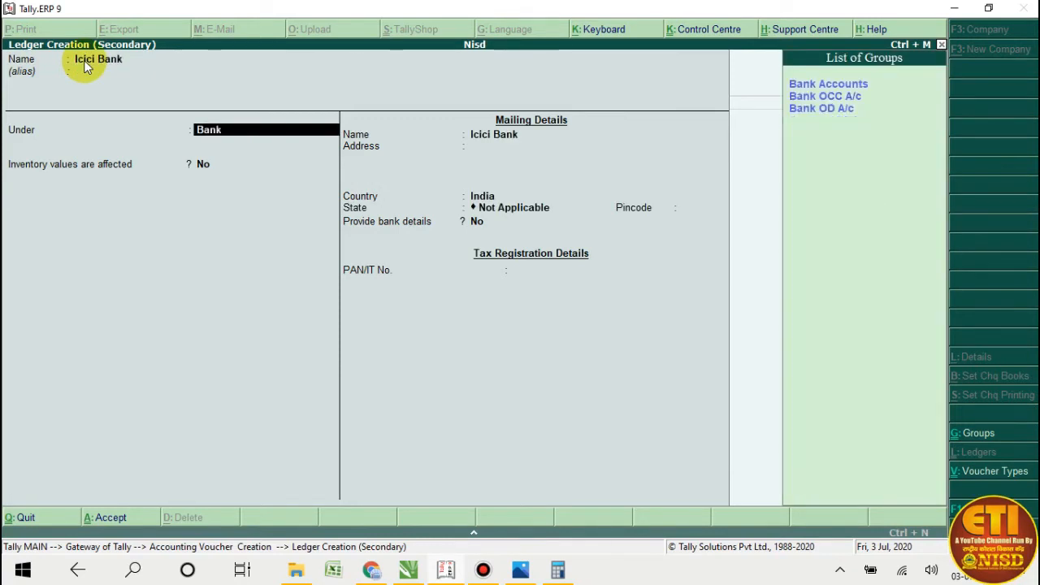
pyautogui.press('Return')
pyautogui.press('Return')
pyautogui.press('Return')
pyautogui.press('Return')
pyautogui.press('Return')
pyautogui.press('Return')
pyautogui.press('Return')
pyautogui.press('Return')
pyautogui.press('Return')
pyautogui.press('Return')
pyautogui.press('Return')
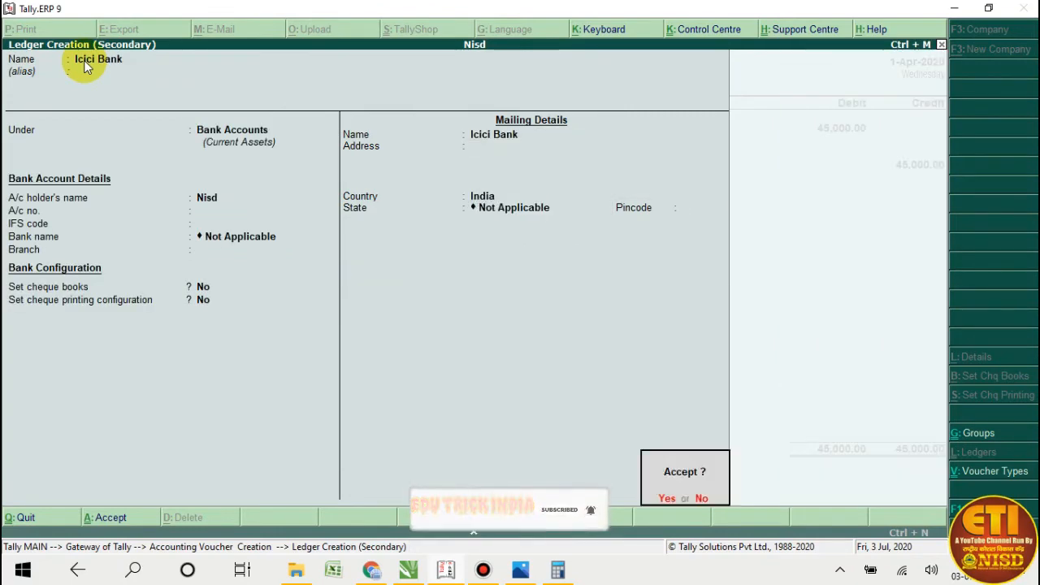
pyautogui.press('Return')
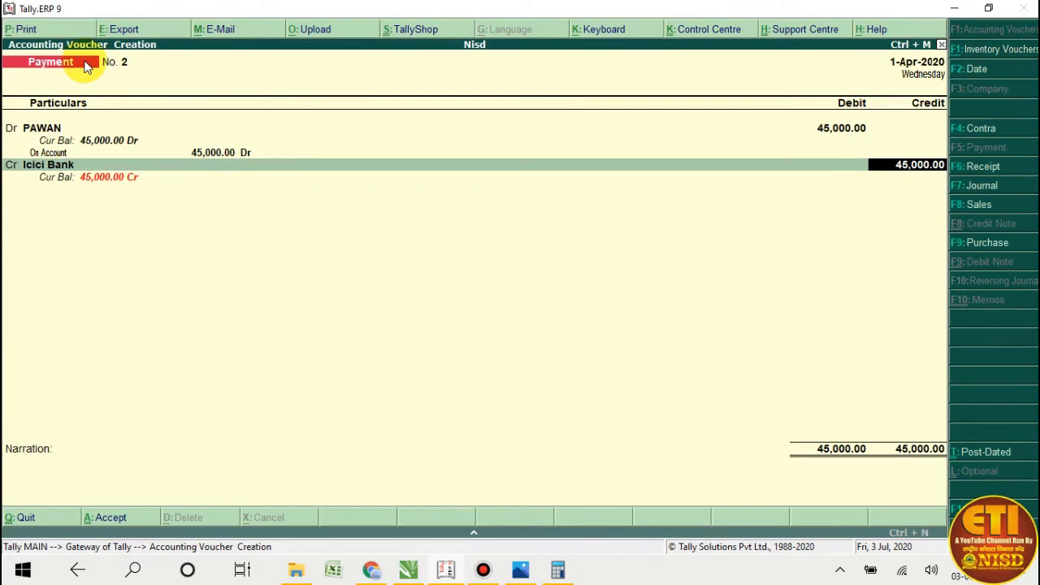
# Credit 45000 to Icici Bank with a Cheque allocation dated 1-Apr-2020, leave the narration blank, and save payment voucher No. 2.
pyautogui.press('BackSpace')
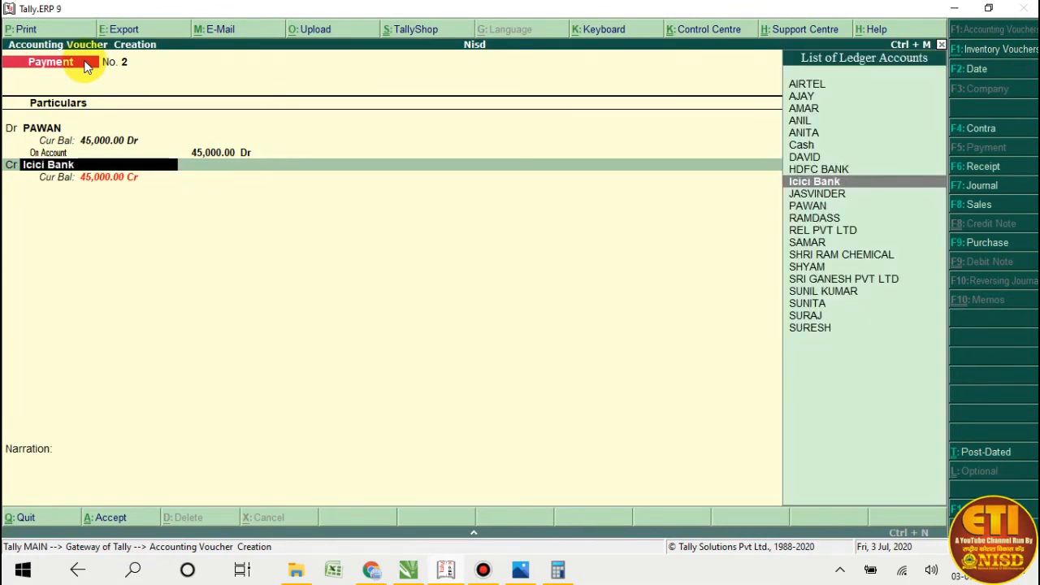
pyautogui.press('Return')
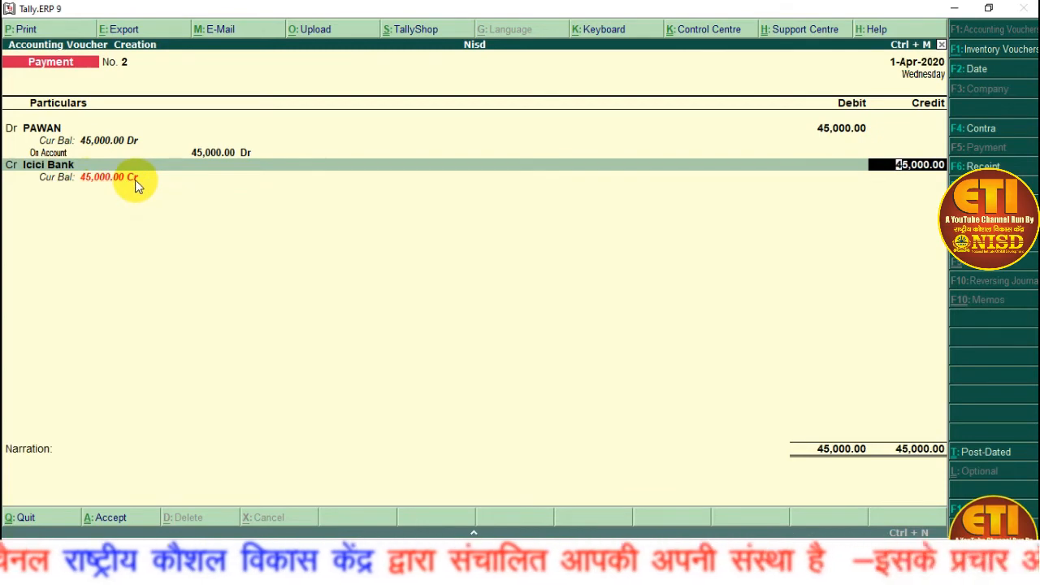
pyautogui.press('Return')
pyautogui.press('Return')
pyautogui.press('Return')
pyautogui.press('Return')
pyautogui.press('Return')
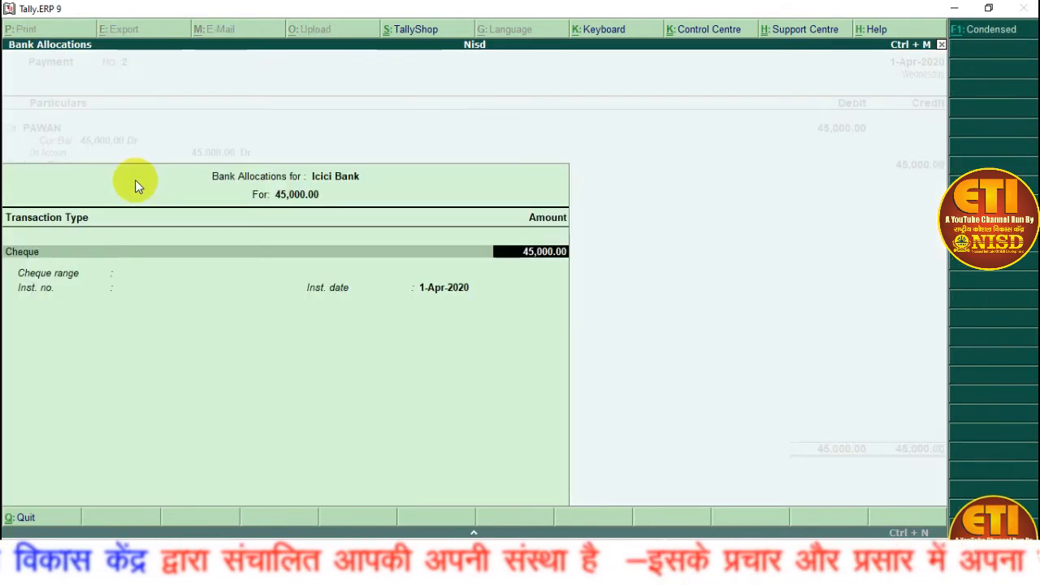
pyautogui.press('Return')
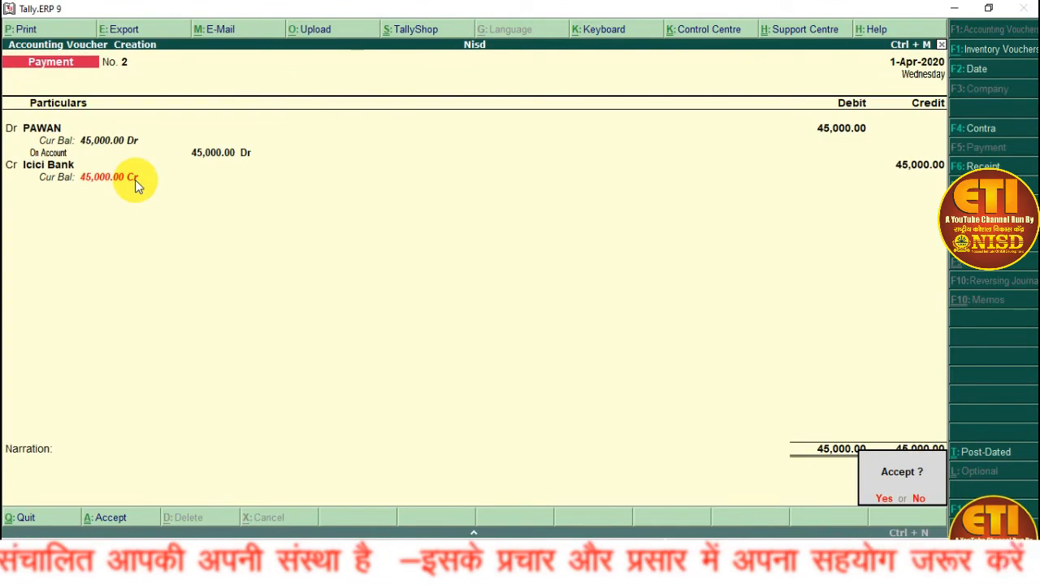
pyautogui.press('Return')
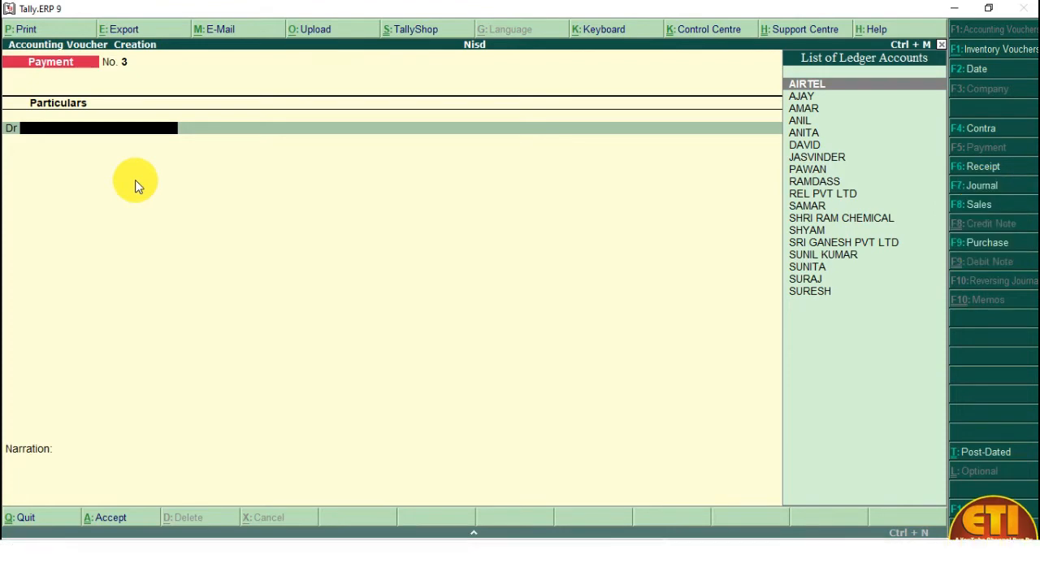
# Debit 5000 to AIRTEL in payment voucher No. 3, allocated On Account.
pyautogui.press('Return')
pyautogui.write('5000')
pyautogui.press('Return')
pyautogui.press('Return')
pyautogui.press('Return')
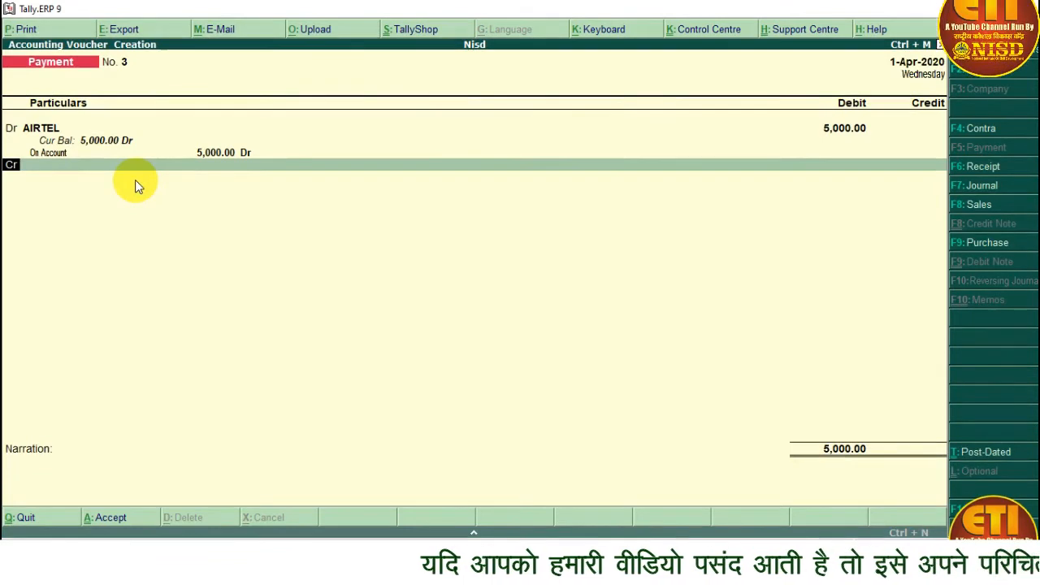
# Change the second line from Cr to Dr and debit 10000 to the second listed party ledger, allocated On Account.
pyautogui.press('Return')
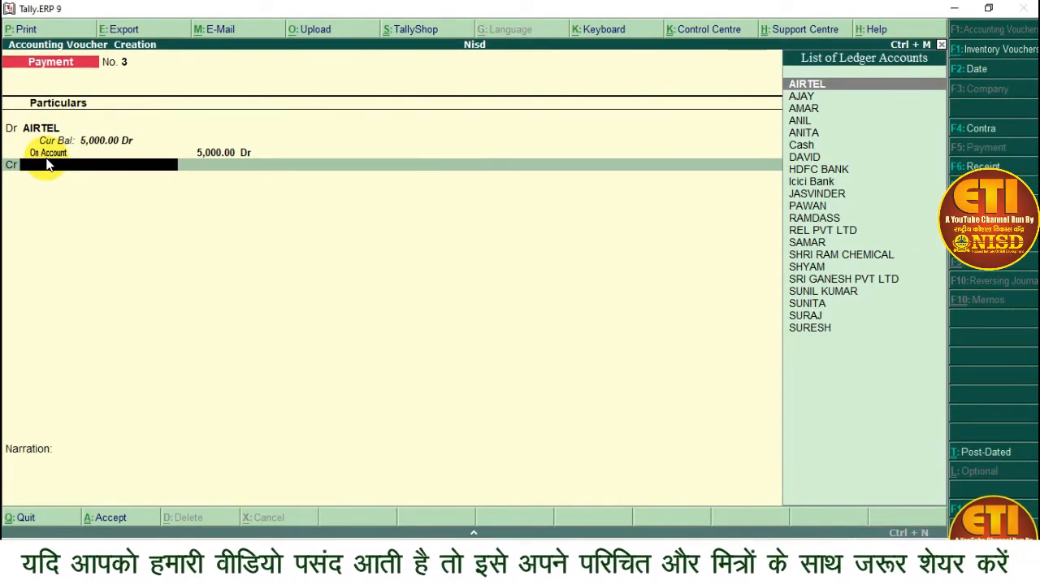
pyautogui.press('Escape')
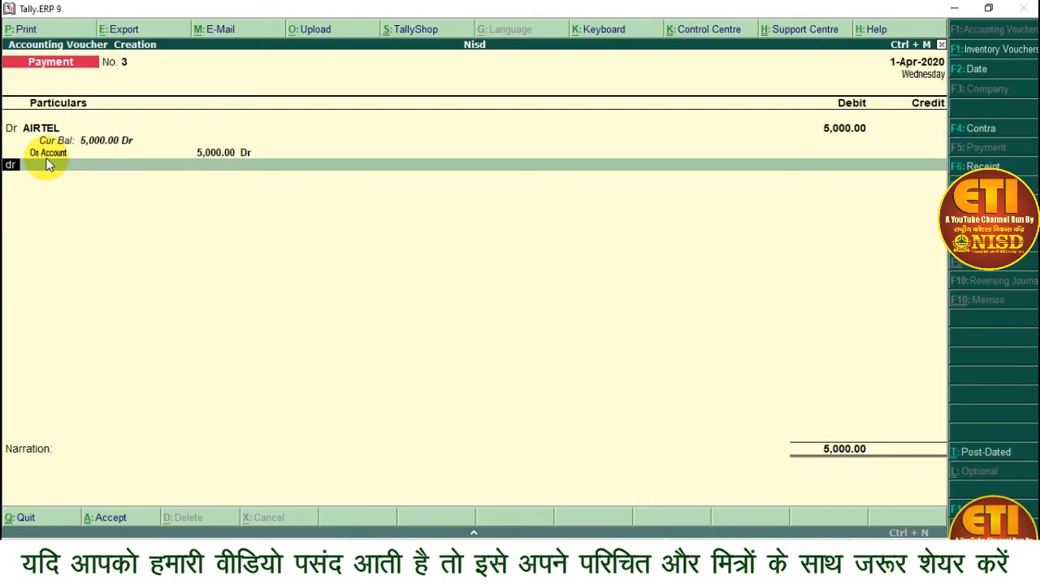
pyautogui.press('Return')
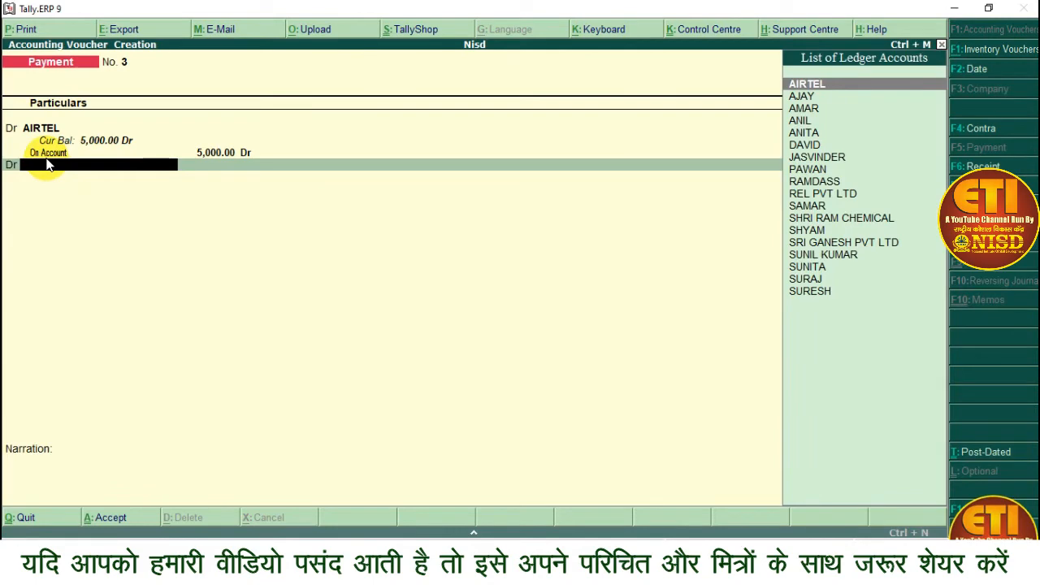
pyautogui.press('Down')
pyautogui.press('Return')
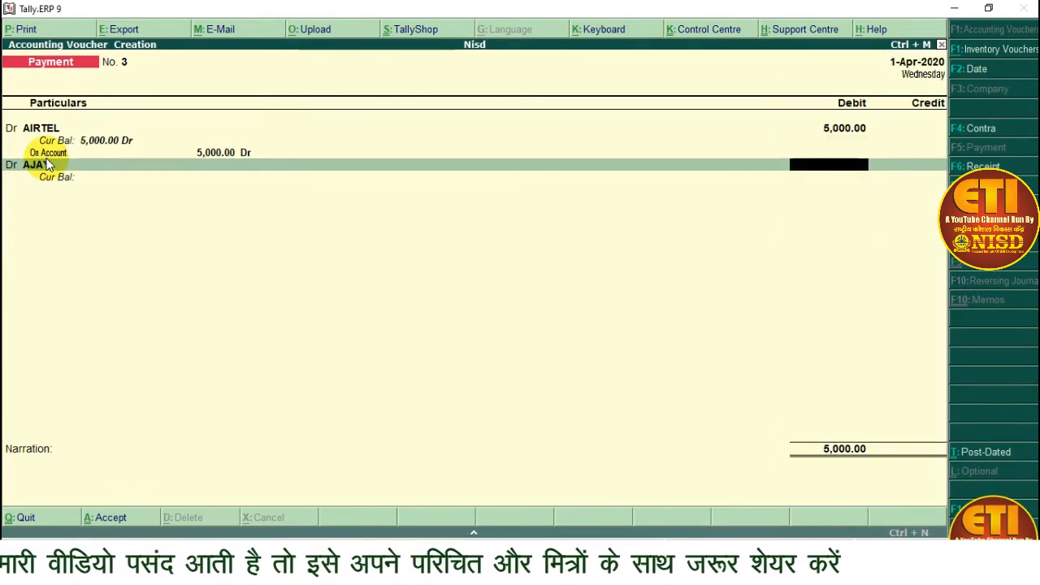
pyautogui.write('10000')
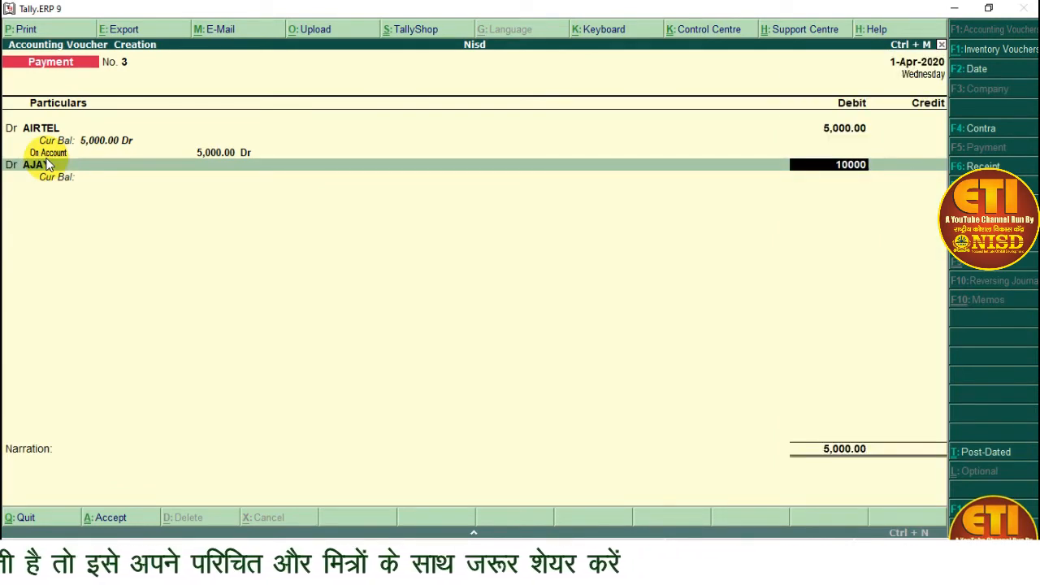
pyautogui.press('Return')
pyautogui.press('Return')
pyautogui.press('Return')
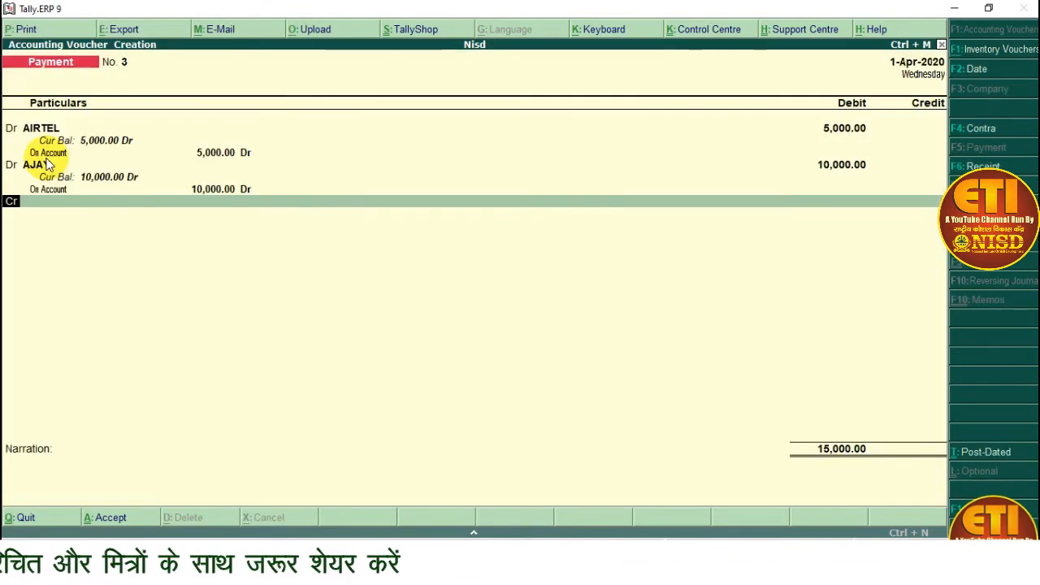
# Add a third debit line of 150000 for the ninth listed party ledger, allocated On Account, and continue to the credit line.
pyautogui.write('d')
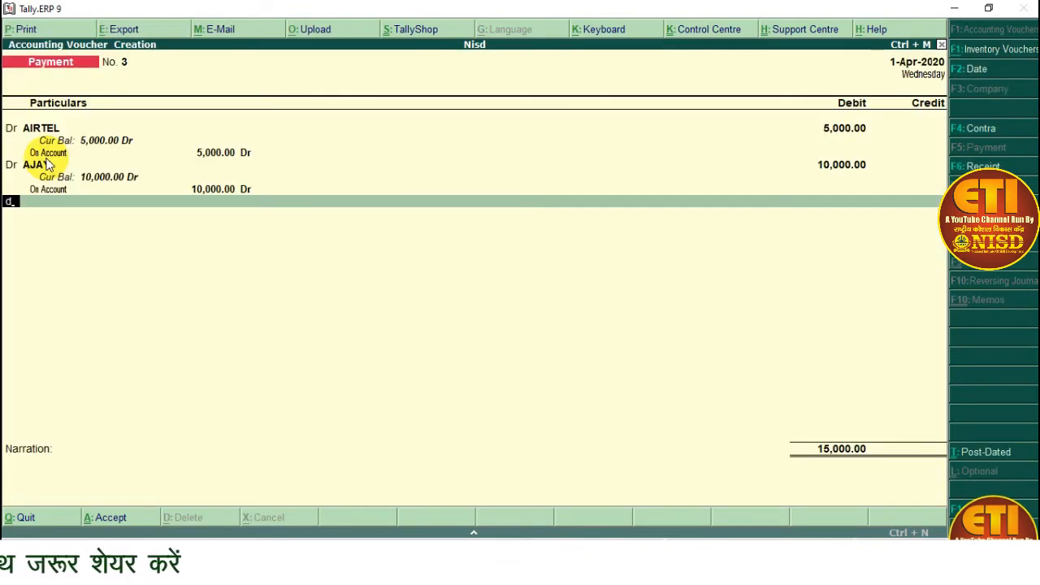
pyautogui.press('Return')
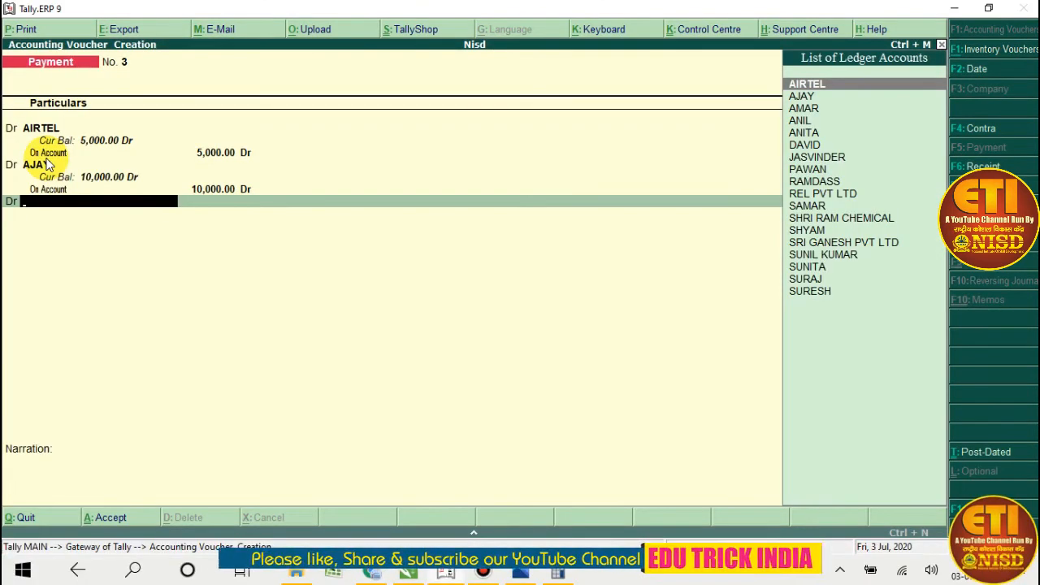
pyautogui.press('Down')
pyautogui.press('Down')
pyautogui.press('Down')
pyautogui.press('Down')
pyautogui.press('Down')
pyautogui.press('Down')
pyautogui.press('Down')
pyautogui.press('Down')
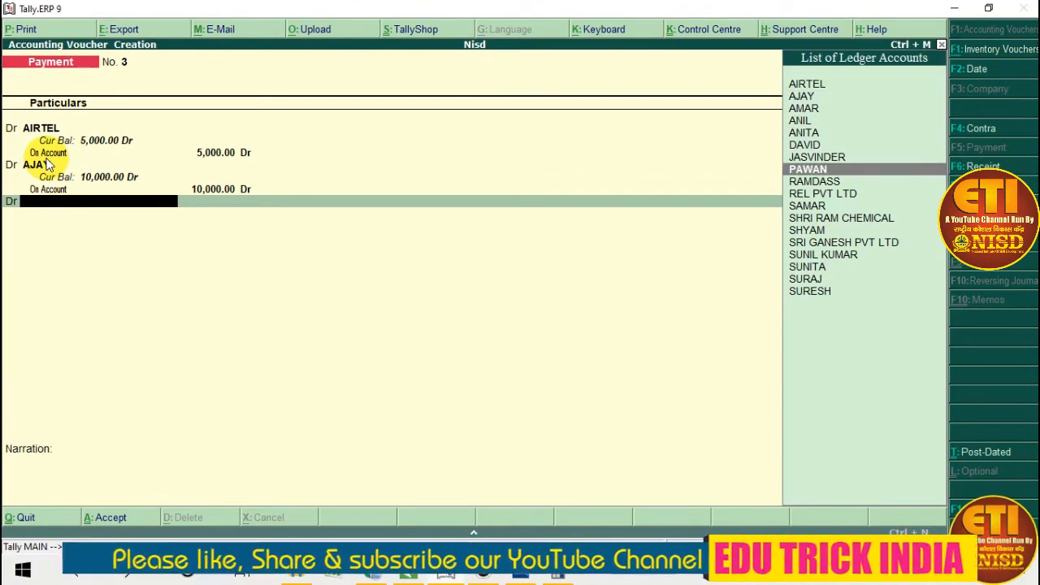
pyautogui.press('Return')
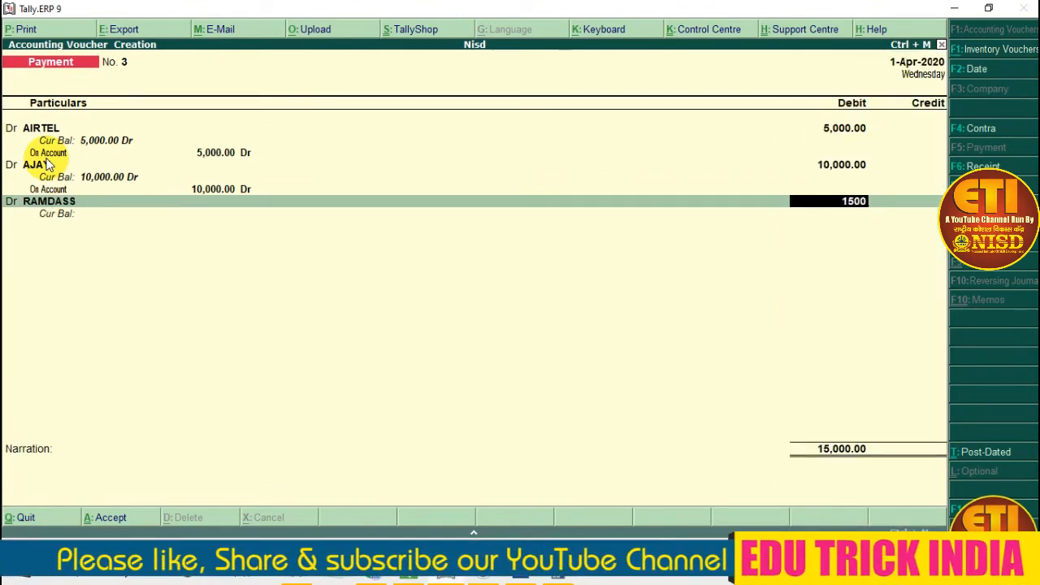
pyautogui.press('Return')
pyautogui.press('Return')
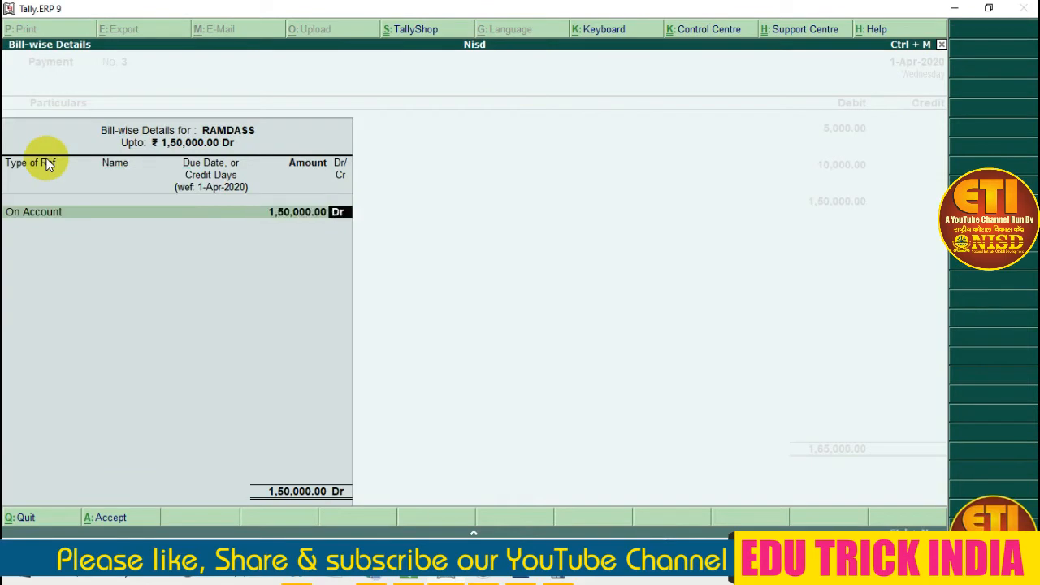
pyautogui.press('Return')
pyautogui.press('Return')
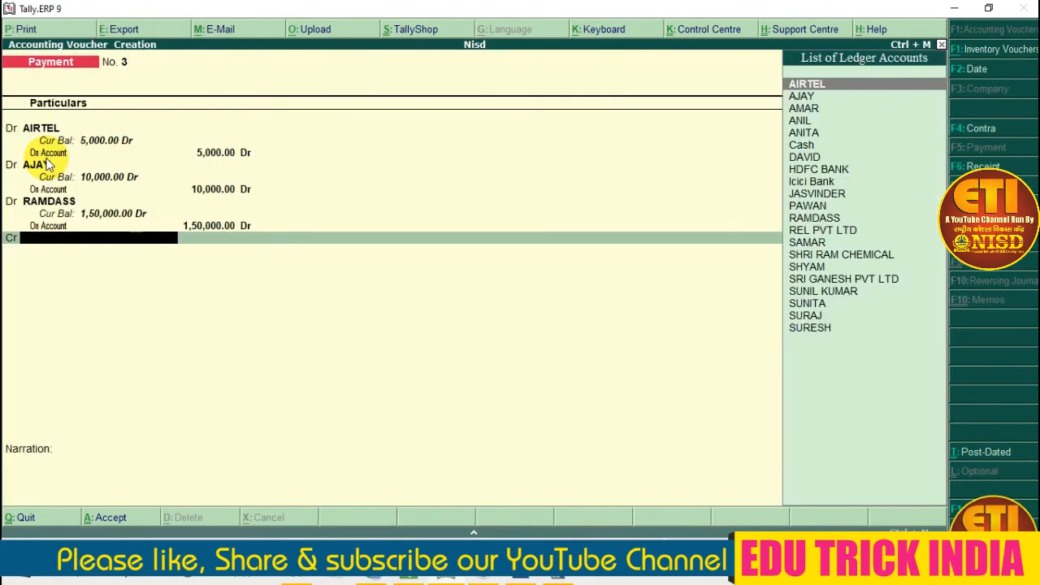
# Credit 165000 to Cash despite the negative balance, leave the narration blank, and save payment voucher No. 3.
pyautogui.write('Cas')
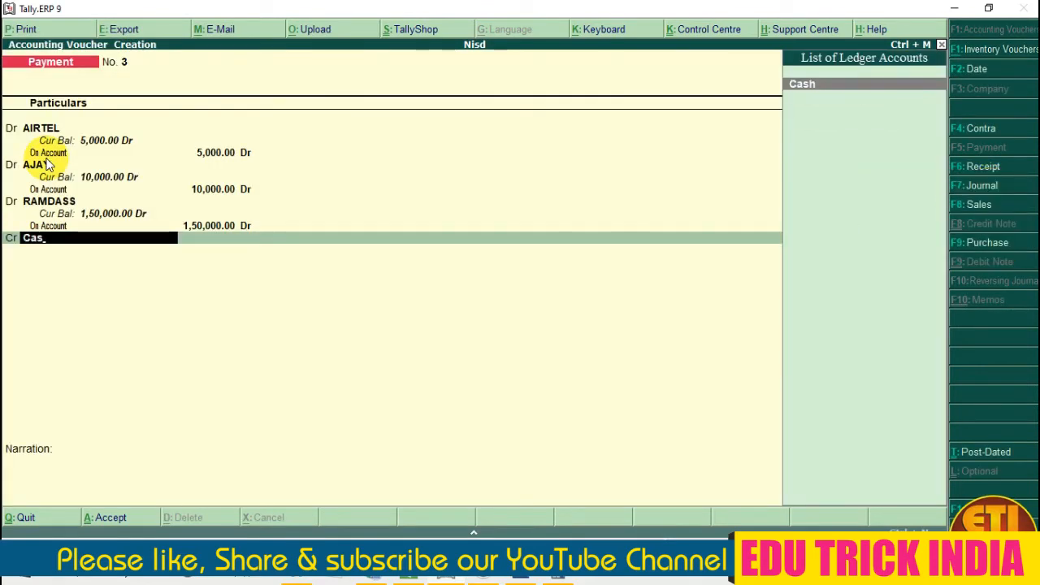
pyautogui.press('Return')
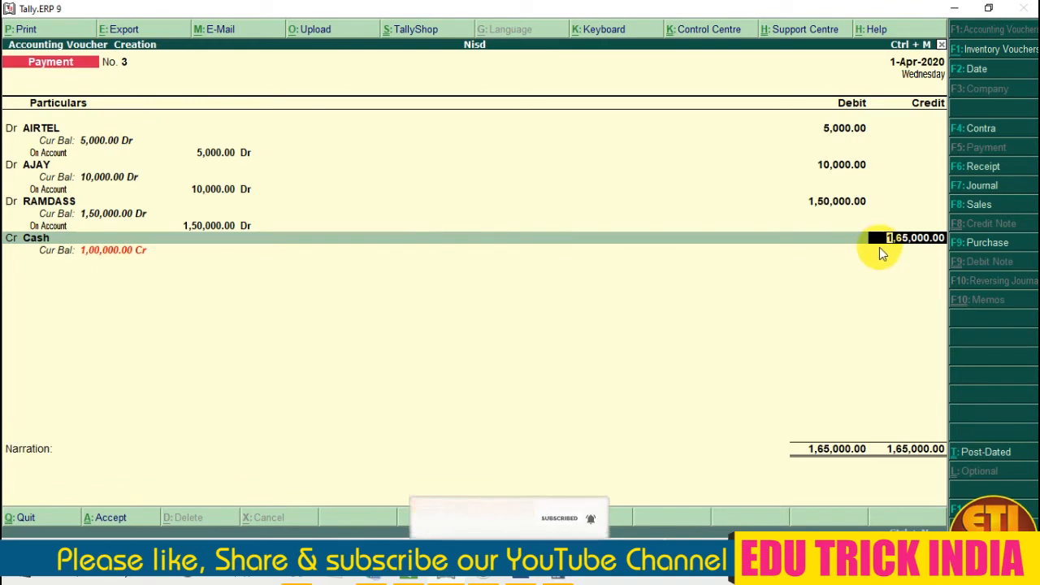
pyautogui.press('Return')
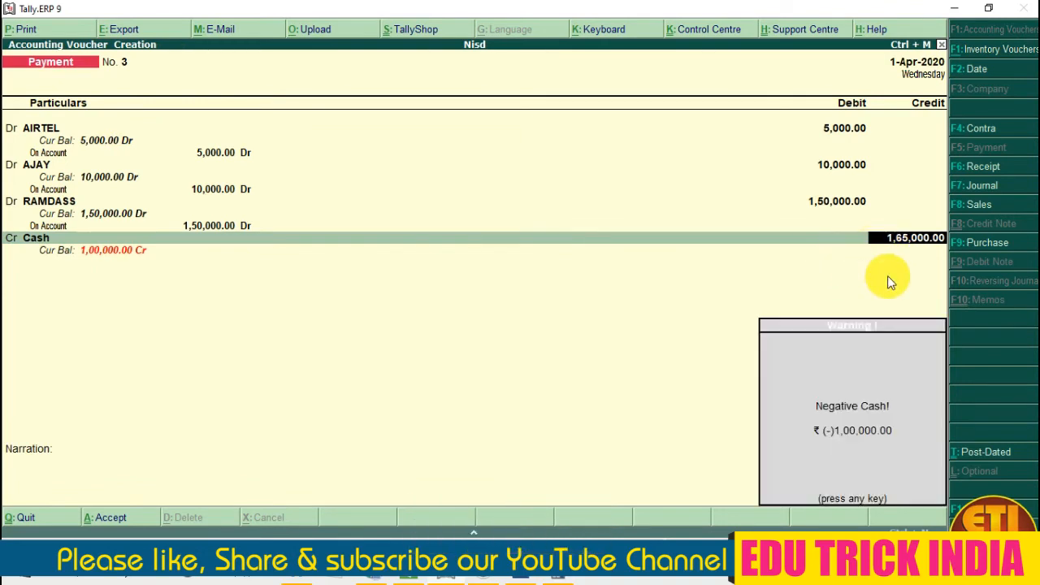
pyautogui.press('Return')
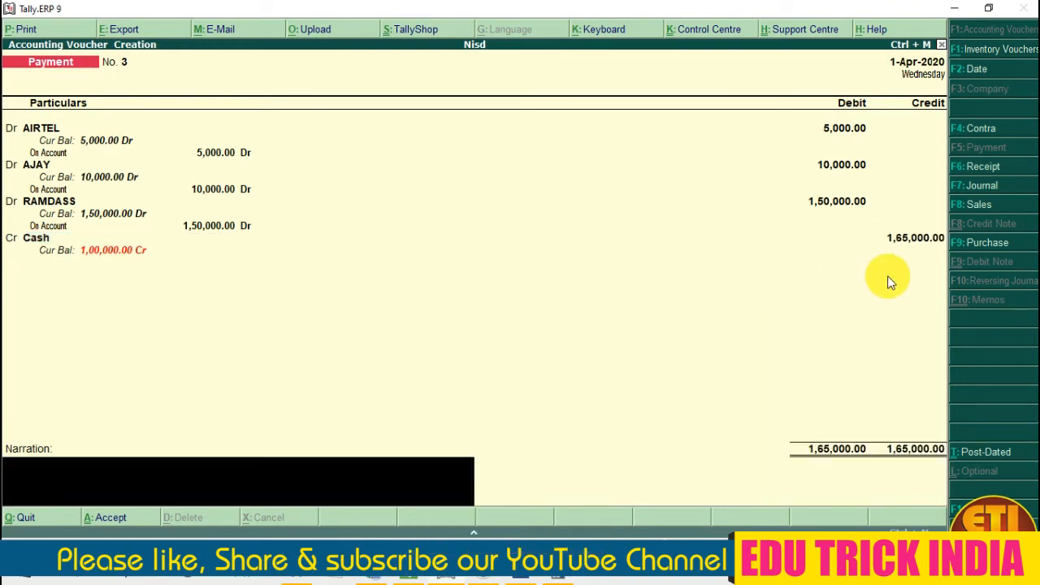
pyautogui.press('BackSpace')
pyautogui.press('Return')
pyautogui.press('Return')
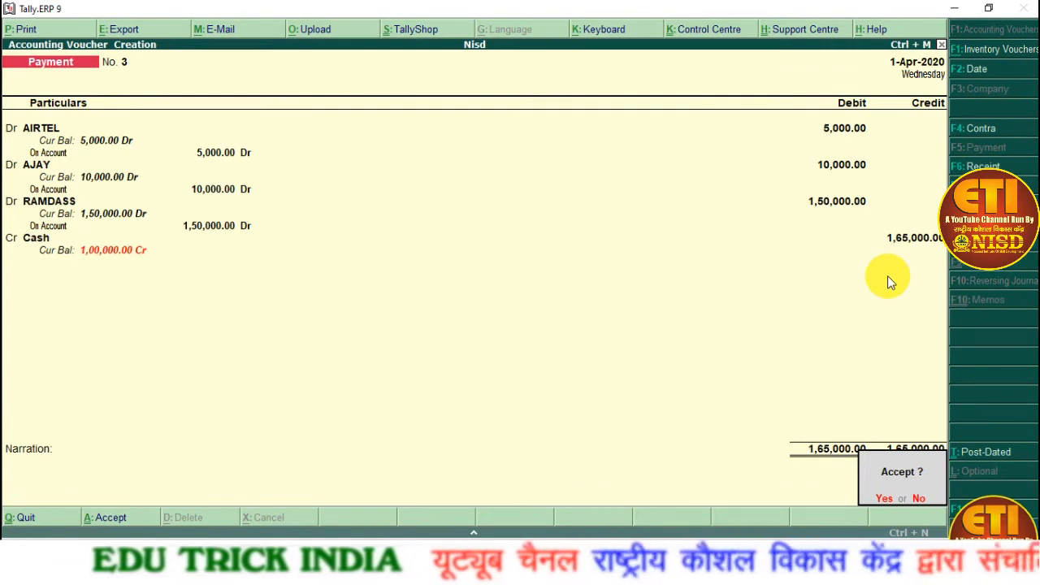
pyautogui.press('Return')
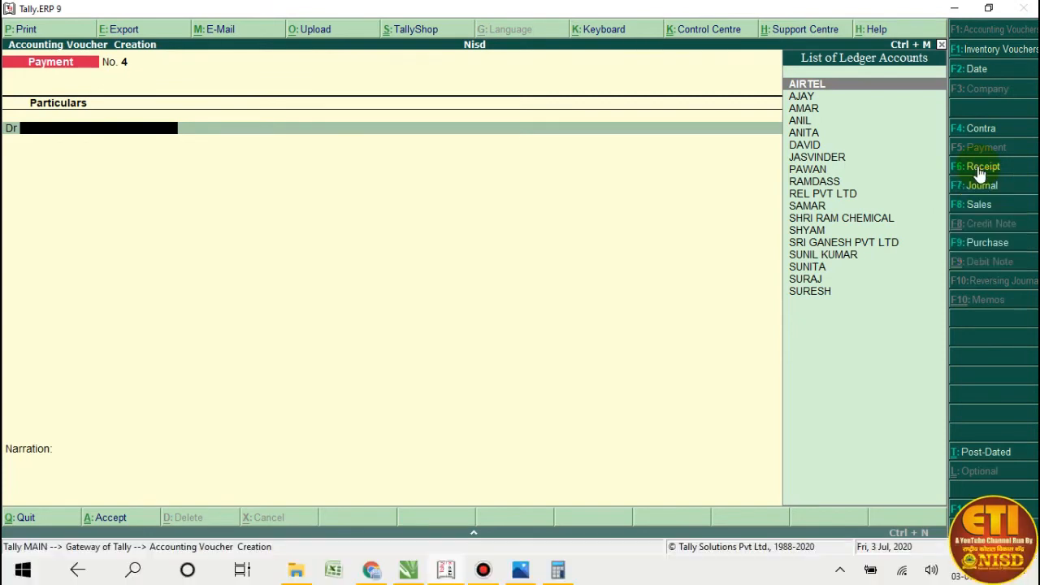
# Switch between receipt and payment voucher entry to compare their opening Cr and Dr lines, ending on the receipt voucher.
pyautogui.click(982, 167)
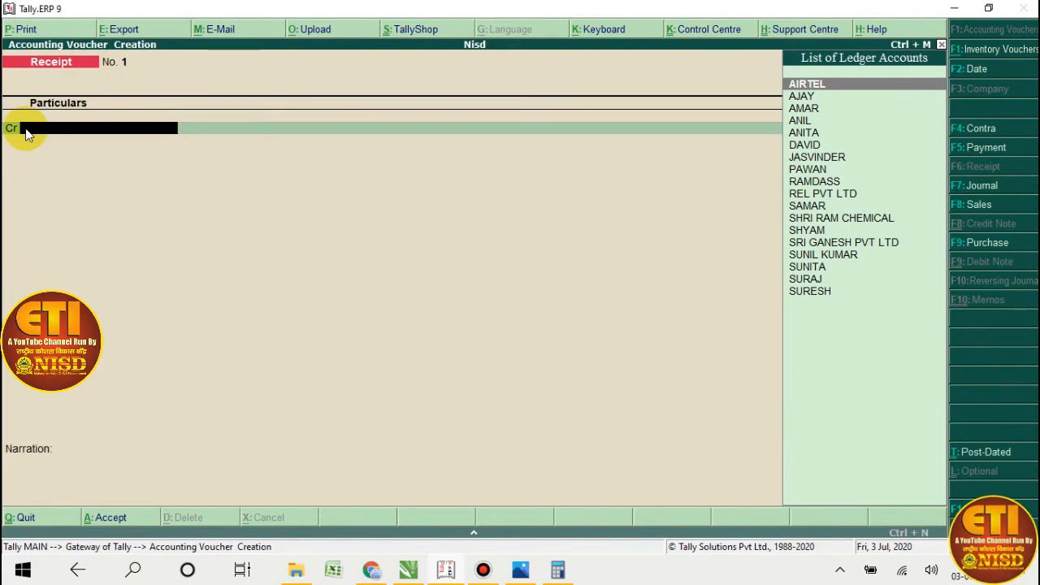
pyautogui.press('F5')
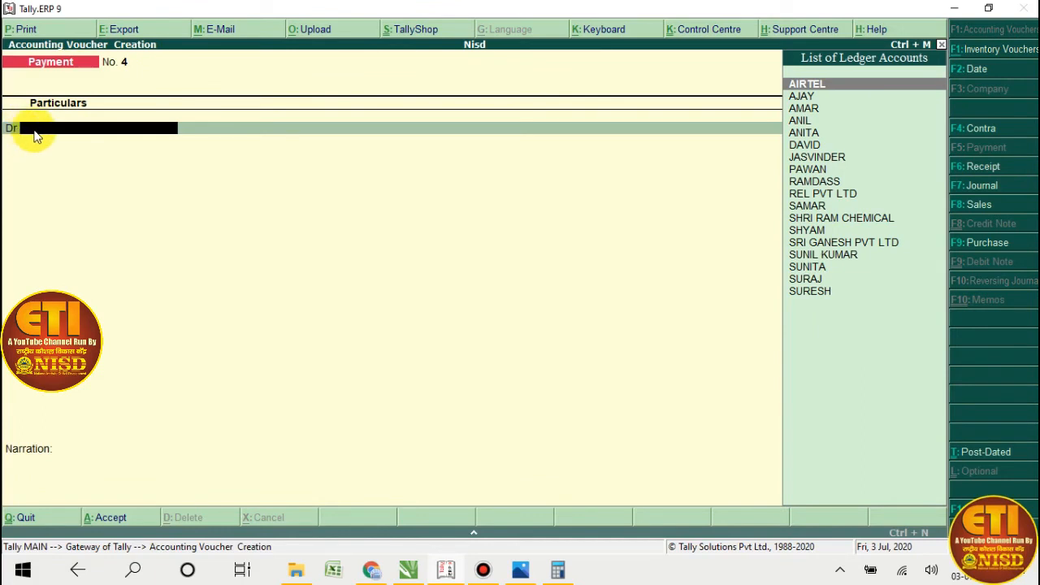
pyautogui.press('F6')
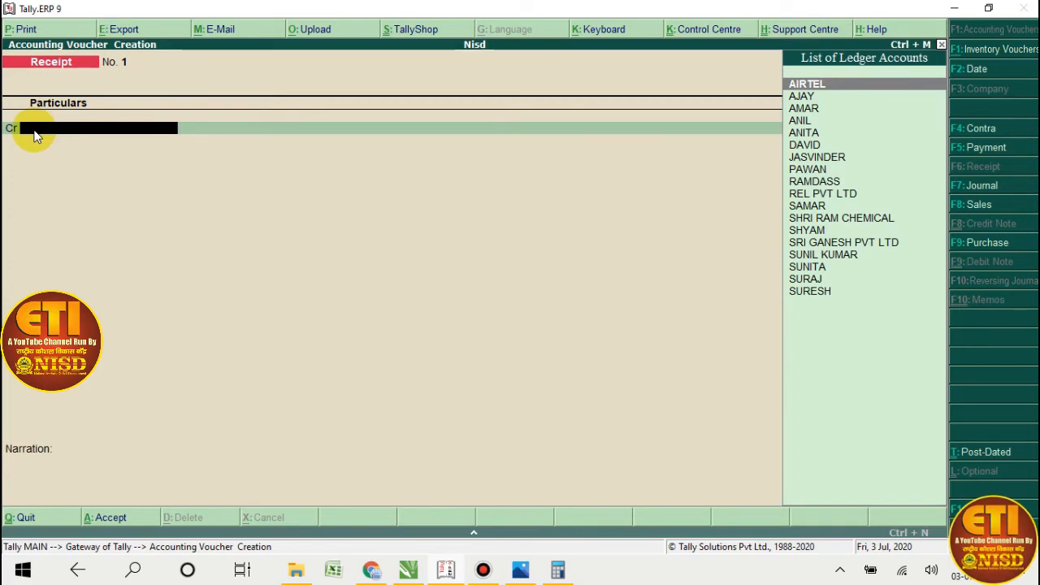
# Credit 150000 to SHRI RAM CHEMICAL in receipt voucher No. 1, allocated On Account.
pyautogui.press('Down')
pyautogui.press('Down')
pyautogui.press('Down')
pyautogui.press('Down')
pyautogui.press('Down')
pyautogui.press('Down')
pyautogui.press('Down')
pyautogui.press('Down')
pyautogui.press('Down')
pyautogui.press('Down')
pyautogui.press('Down')
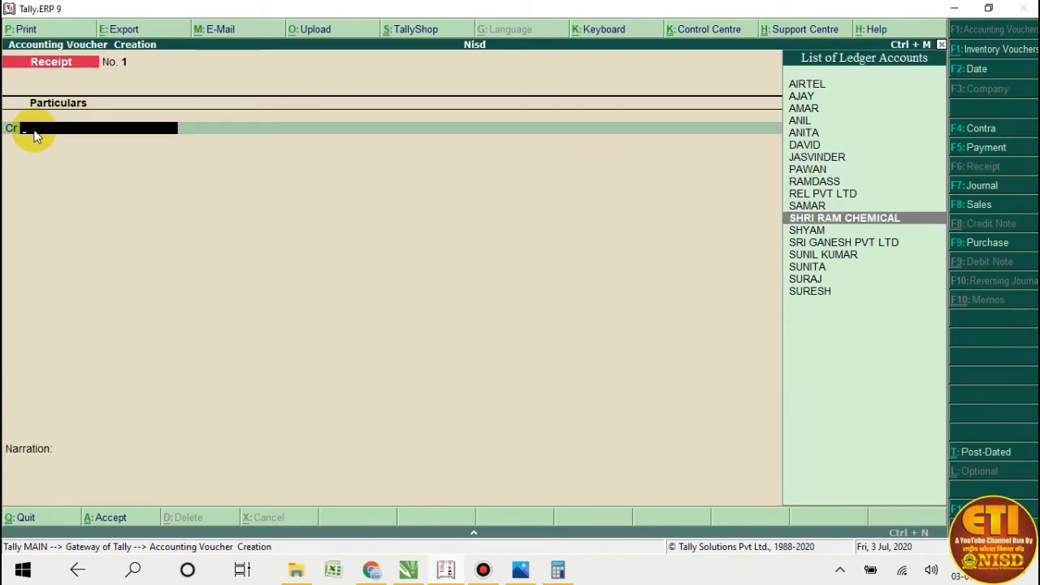
pyautogui.press('Return')
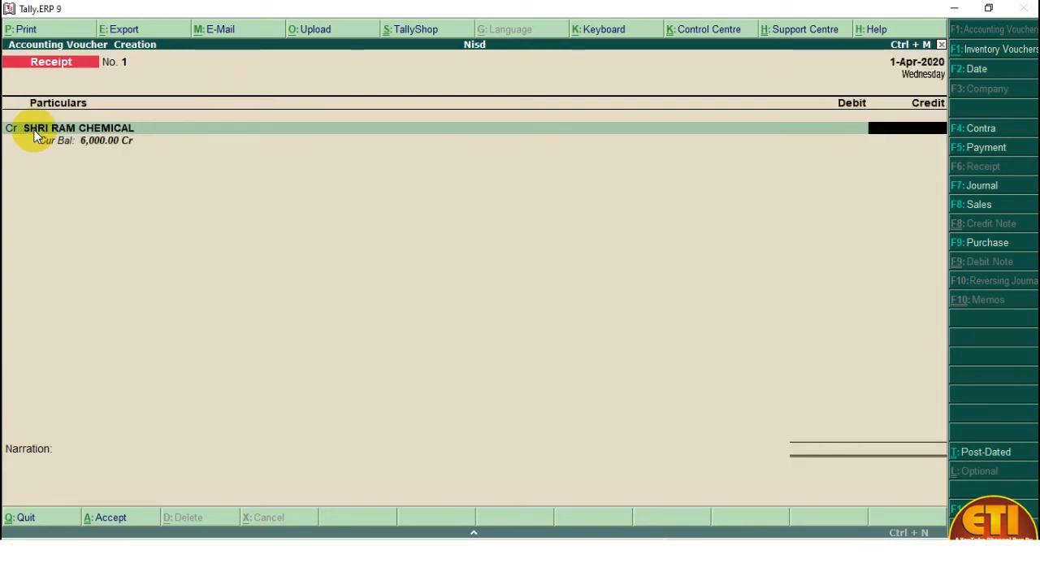
pyautogui.write('150000')
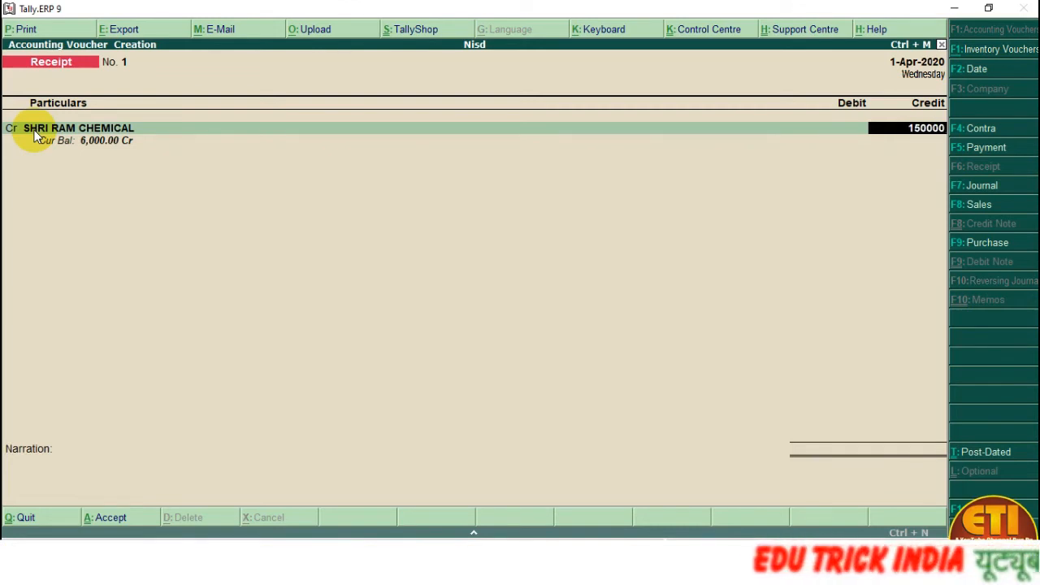
pyautogui.press('Return')
pyautogui.press('Return')
pyautogui.press('Return')
pyautogui.press('Return')
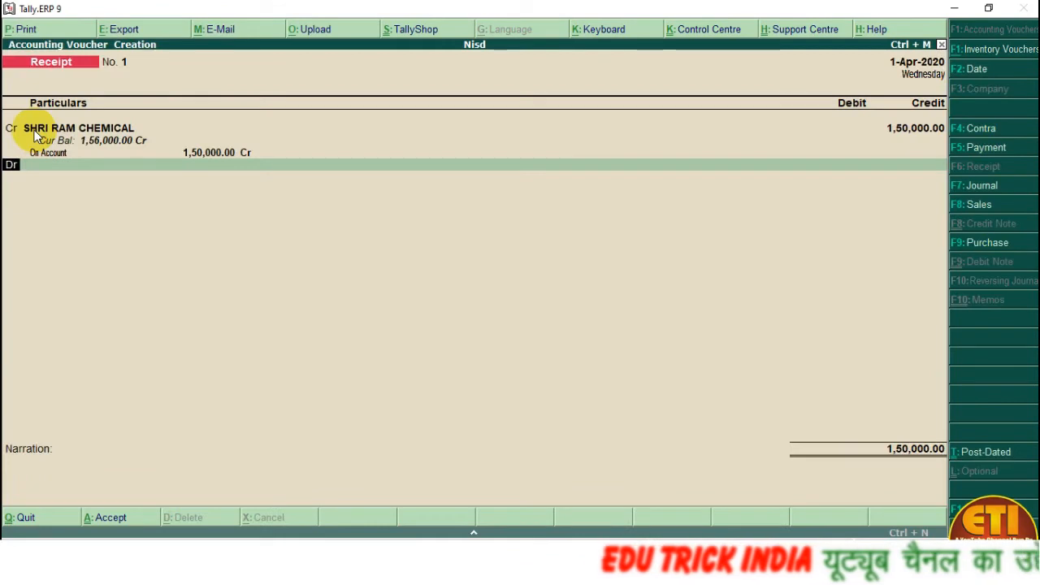
# Debit 150000 to Cash, leave the narration blank, and save receipt voucher No. 1.
pyautogui.press('Return')
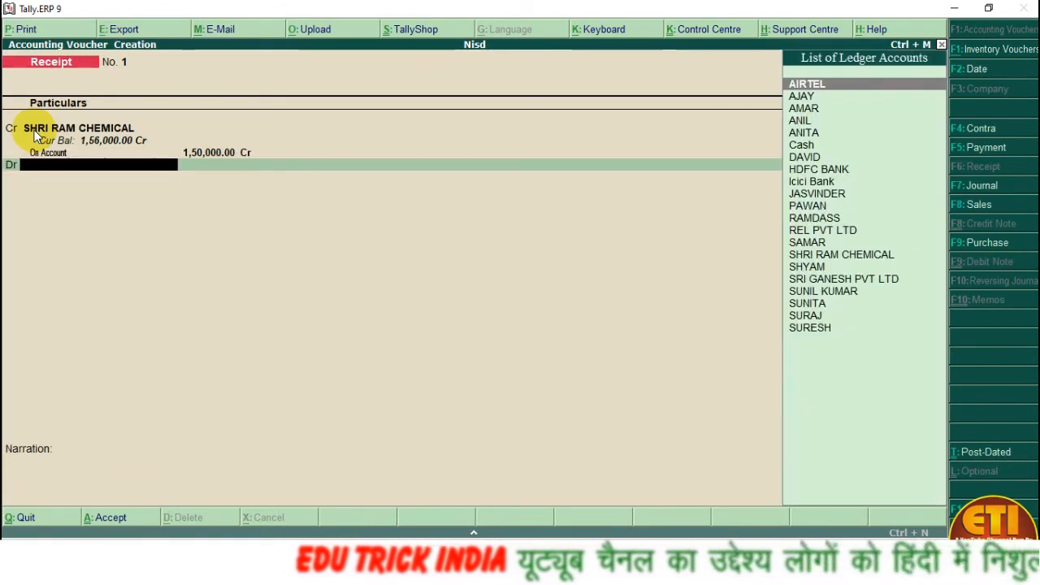
pyautogui.write('Cash')
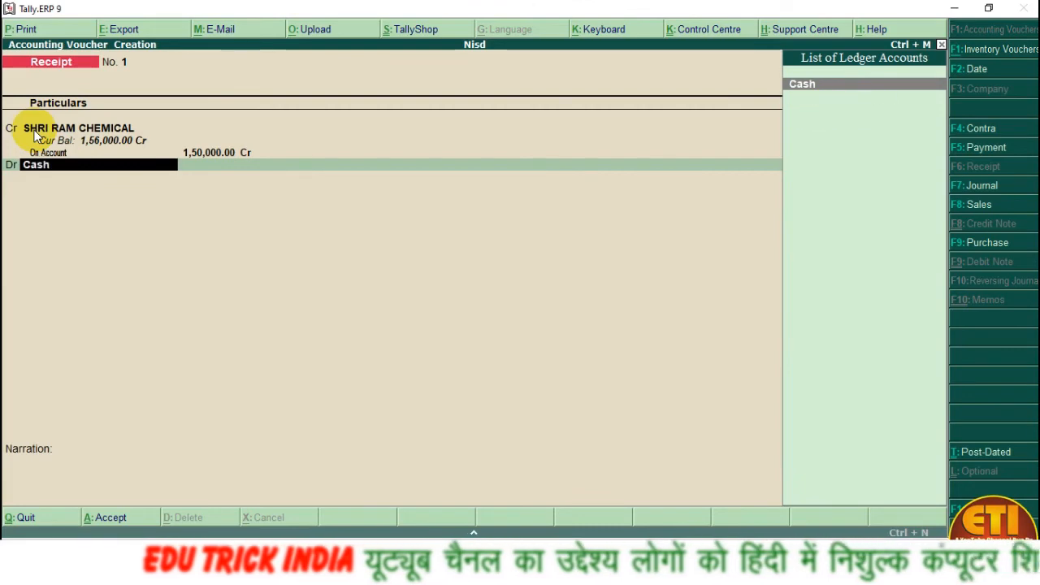
pyautogui.press('Return')
pyautogui.press('Return')
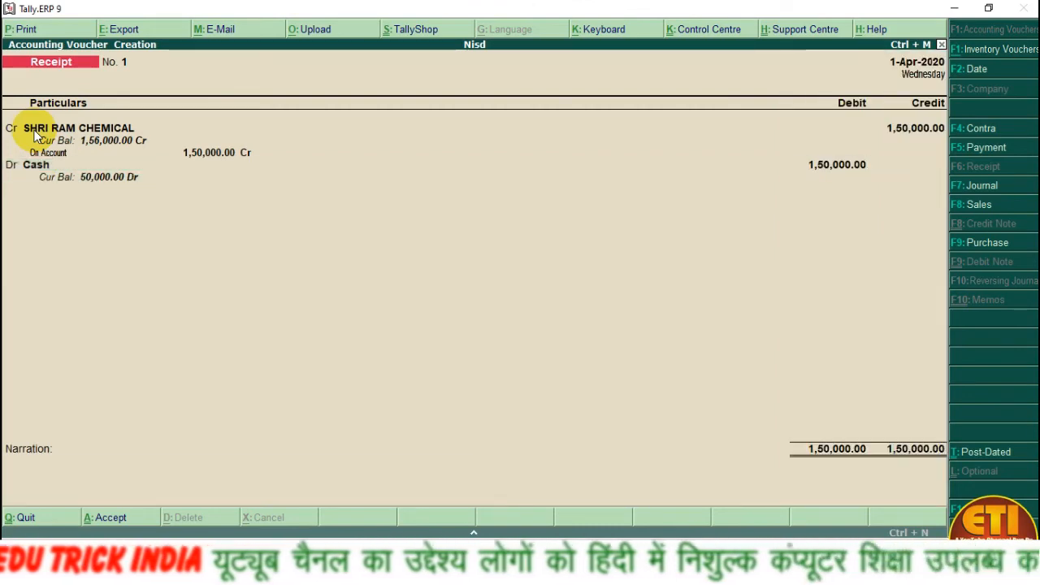
pyautogui.press('Return')
pyautogui.press('Return')
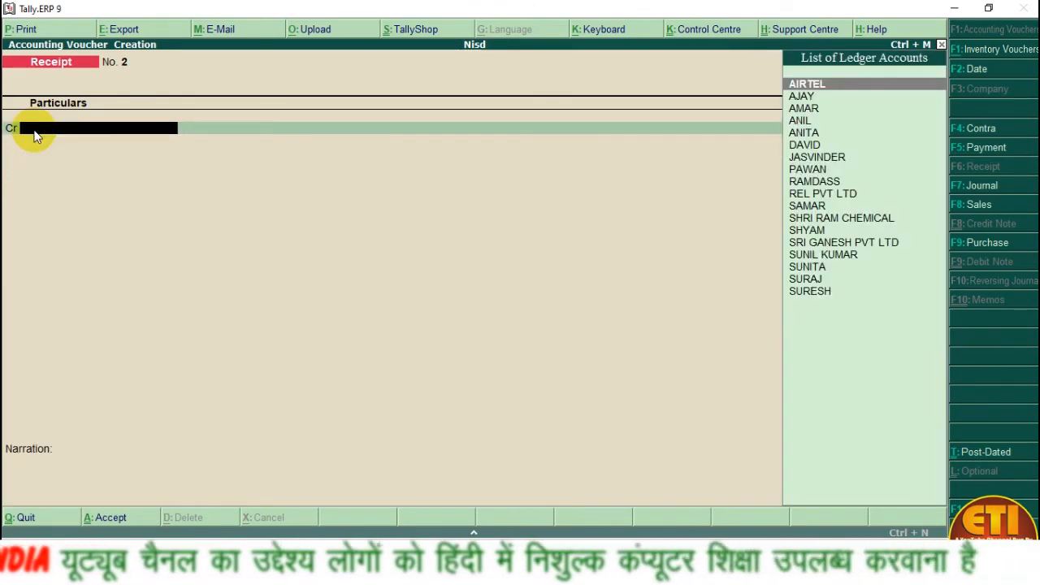
# Credit 200000 to SRI GANESH PVT LTD in receipt voucher No. 2, allocated On Account.
pyautogui.press('Down')
pyautogui.press('Down')
pyautogui.press('Down')
pyautogui.press('Down')
pyautogui.press('Down')
pyautogui.press('Down')
pyautogui.press('Down')
pyautogui.press('Down')
pyautogui.press('Down')
pyautogui.press('Down')
pyautogui.press('Down')
pyautogui.press('Down')
pyautogui.press('Down')
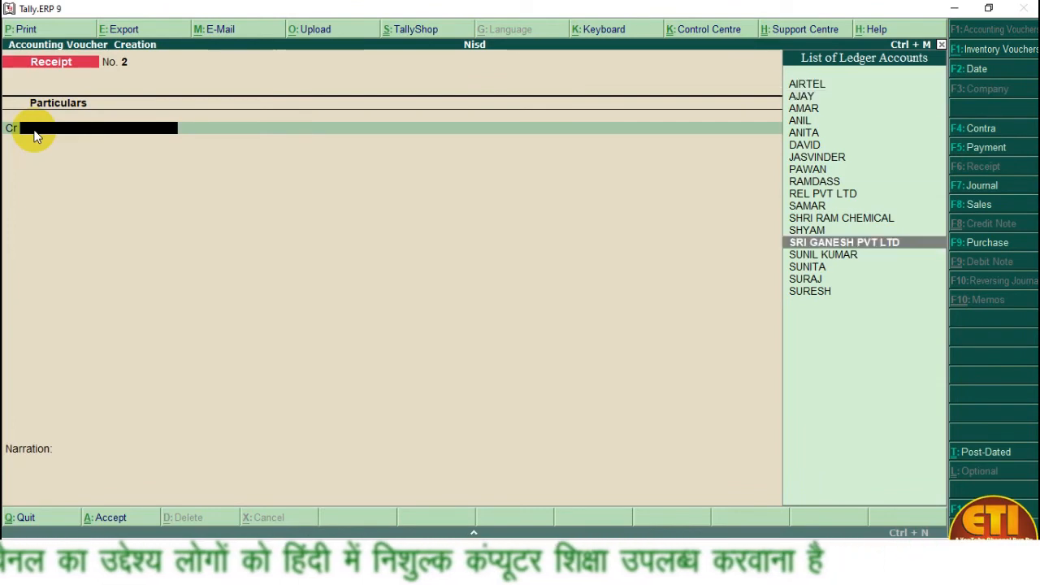
pyautogui.press('Return')
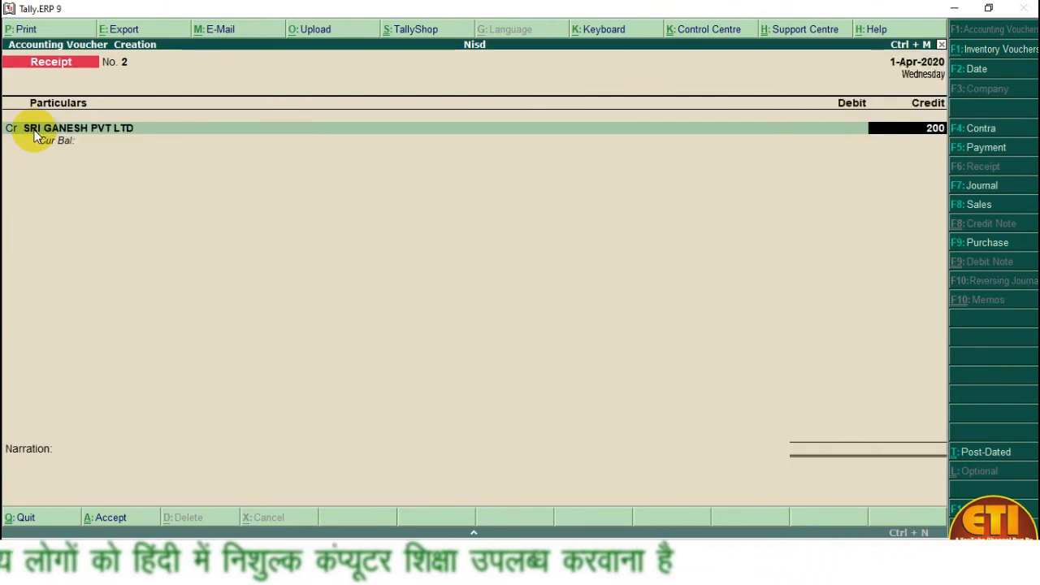
pyautogui.write('200000')
pyautogui.press('Return')
pyautogui.press('Return')
pyautogui.press('Return')
pyautogui.press('Return')
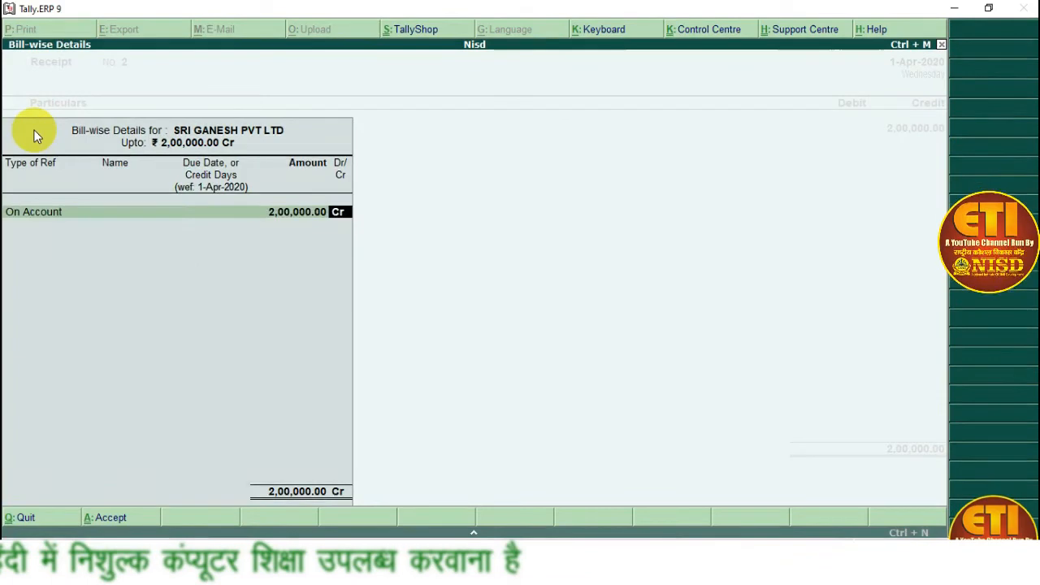
# Debit 200000 to HDFC BANK as Cheque/DD with blank instrument details, and save receipt voucher No. 2 without narration.
pyautogui.write('H')
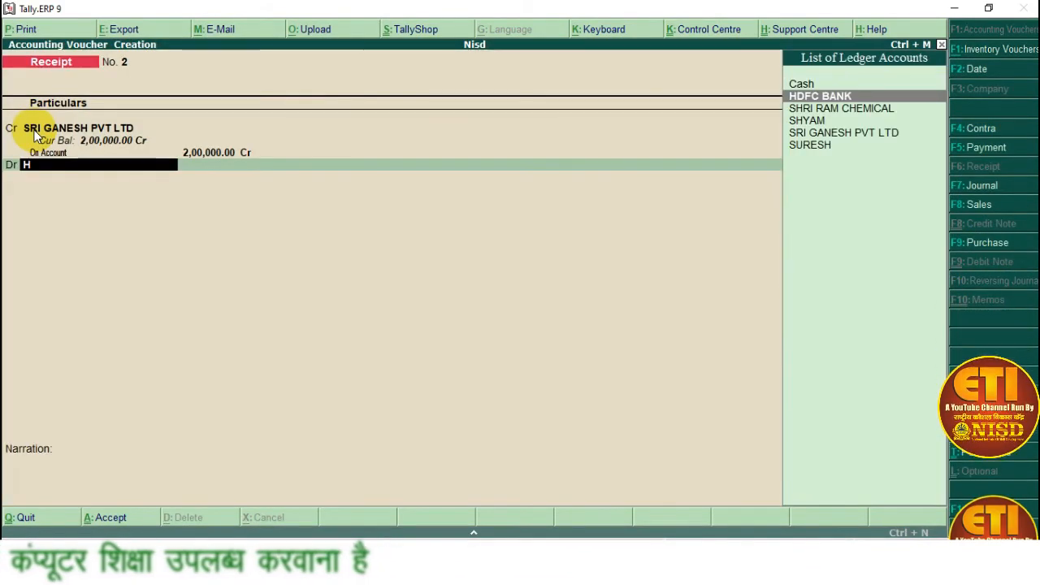
pyautogui.write('dfc')
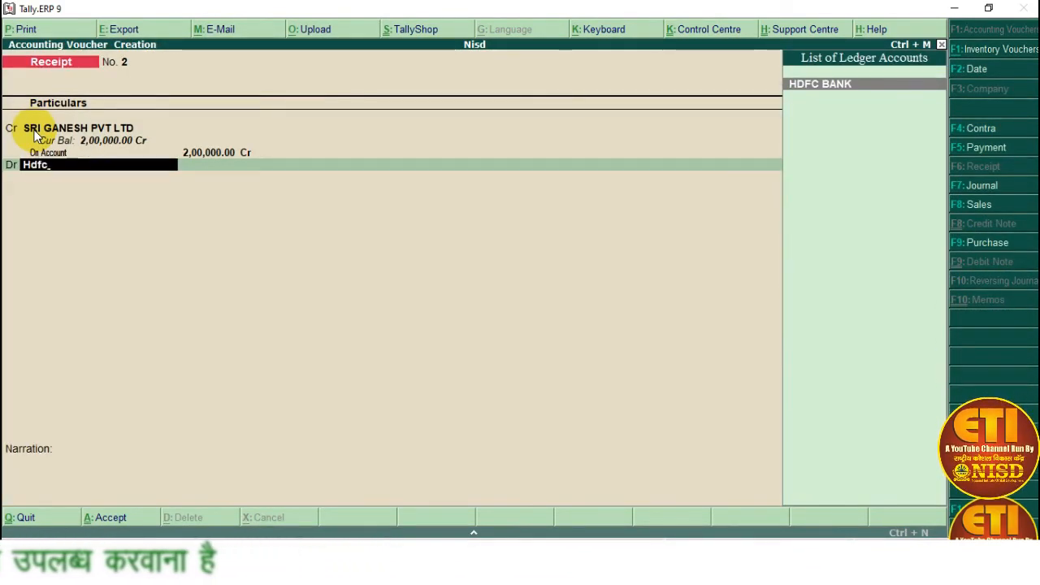
pyautogui.press('Return')
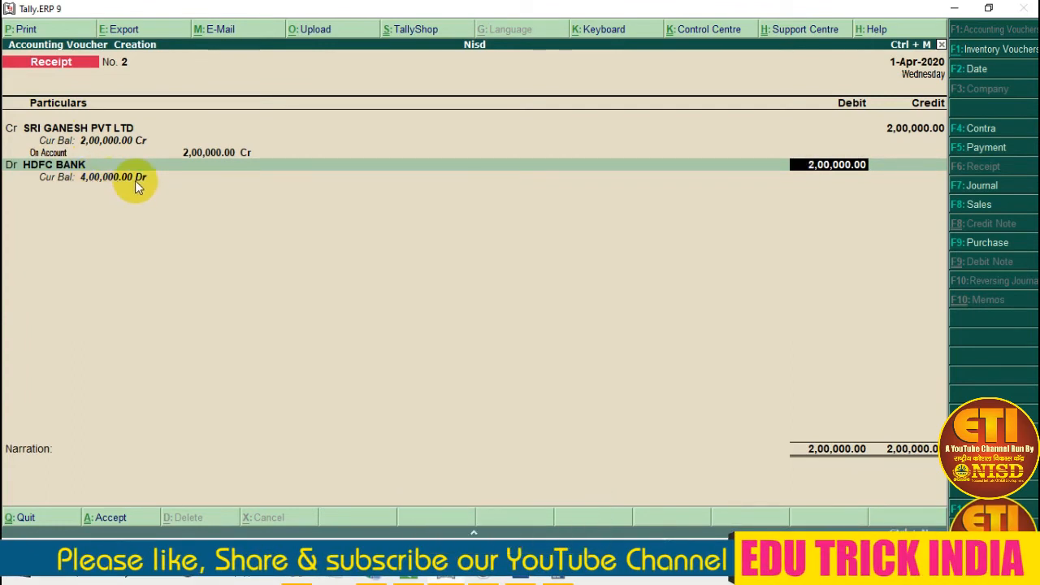
pyautogui.press('Return')
pyautogui.press('Return')
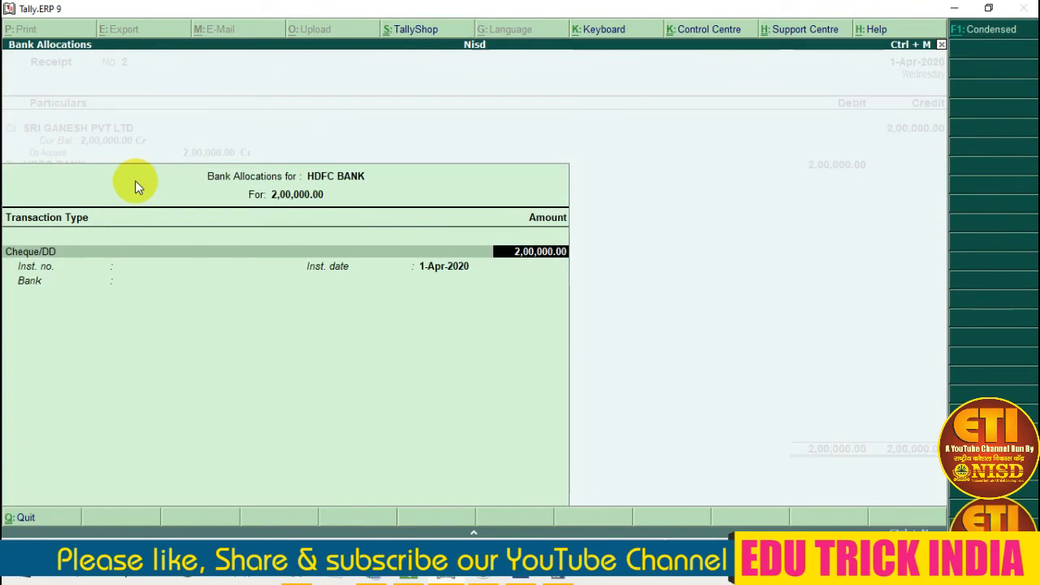
pyautogui.press('Return')
pyautogui.press('Return')
pyautogui.press('Return')
pyautogui.press('Return')
pyautogui.press('Return')
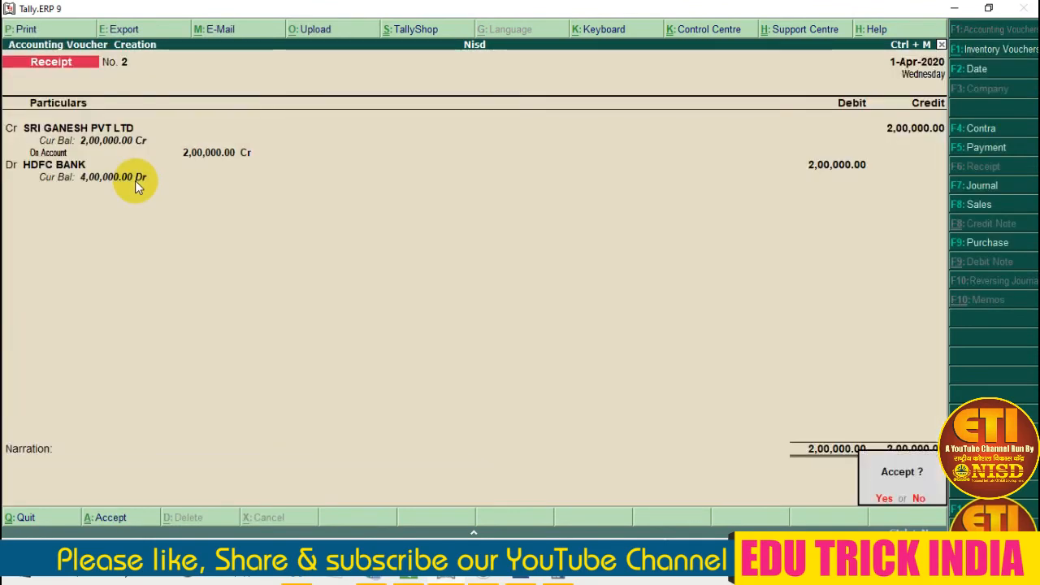
pyautogui.press('Return')
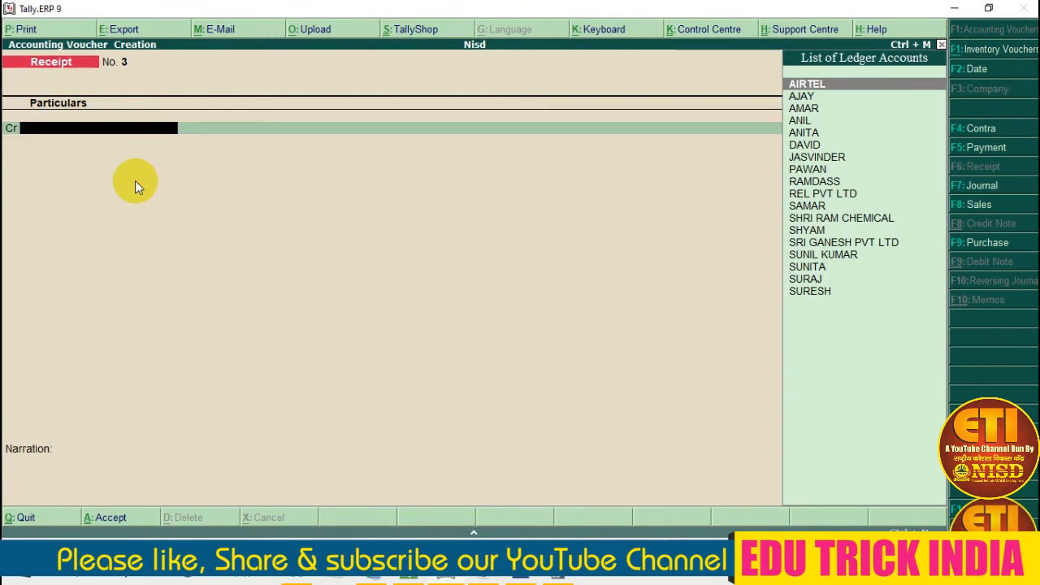
# Credit 150000 to the third-from-last party ledger in the account list in receipt voucher No. 3, allocated On Account.
pyautogui.press('Down')
pyautogui.press('Down')
pyautogui.press('Down')
pyautogui.press('Down')
pyautogui.press('Down')
pyautogui.press('Down')
pyautogui.press('Down')
pyautogui.press('Down')
pyautogui.press('Down')
pyautogui.press('Down')
pyautogui.press('Down')
pyautogui.press('Down')
pyautogui.press('Down')
pyautogui.press('Down')
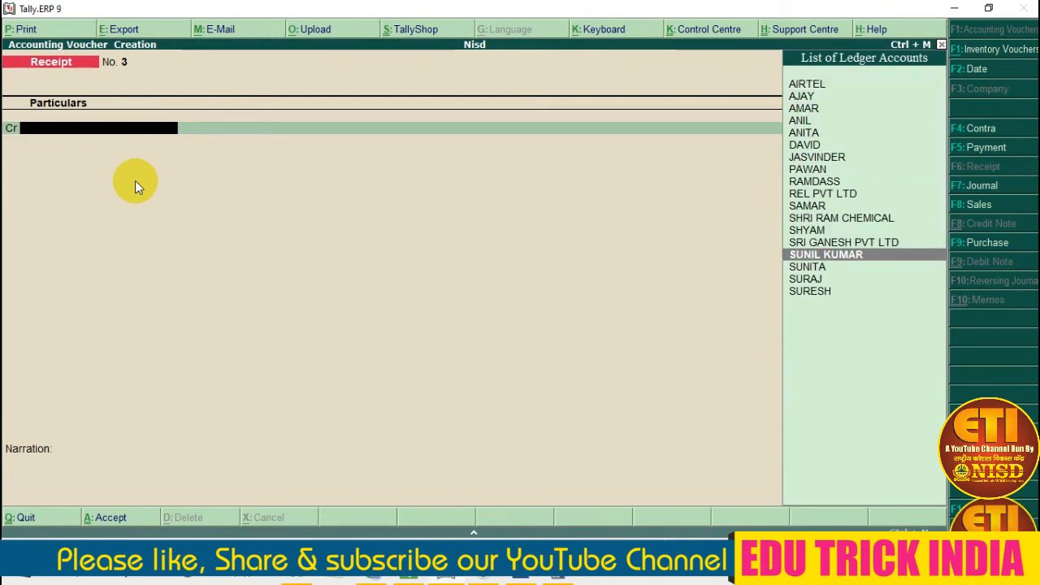
pyautogui.press('Down')
pyautogui.press('Return')
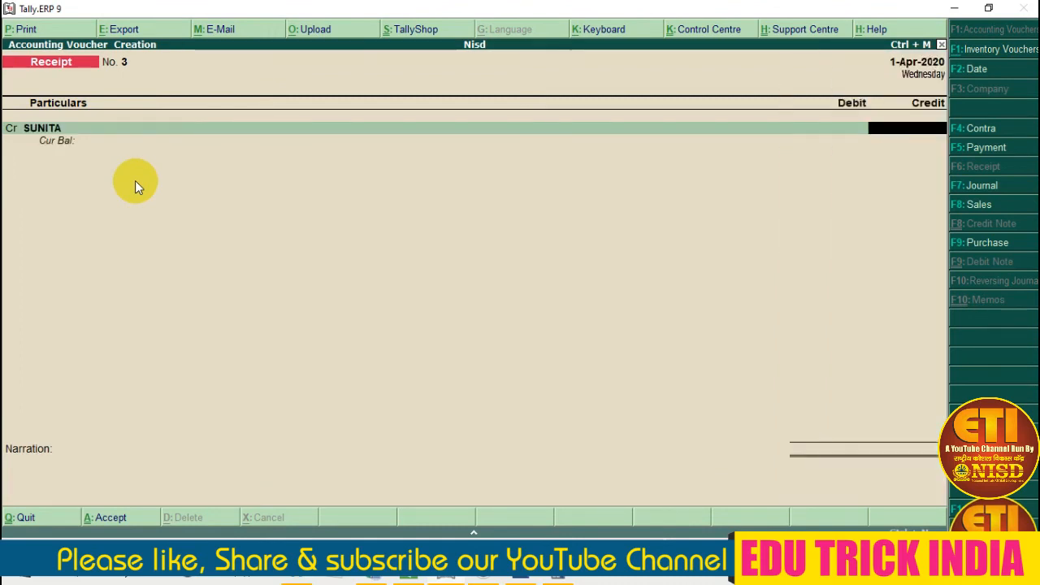
pyautogui.write('150000')
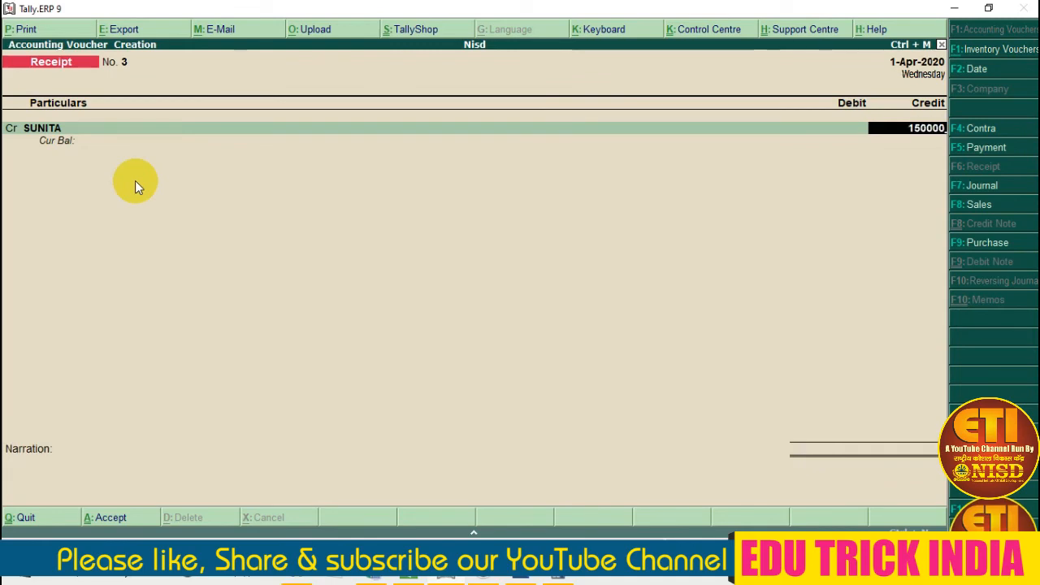
pyautogui.press('Return')
pyautogui.press('Return')
pyautogui.press('Return')
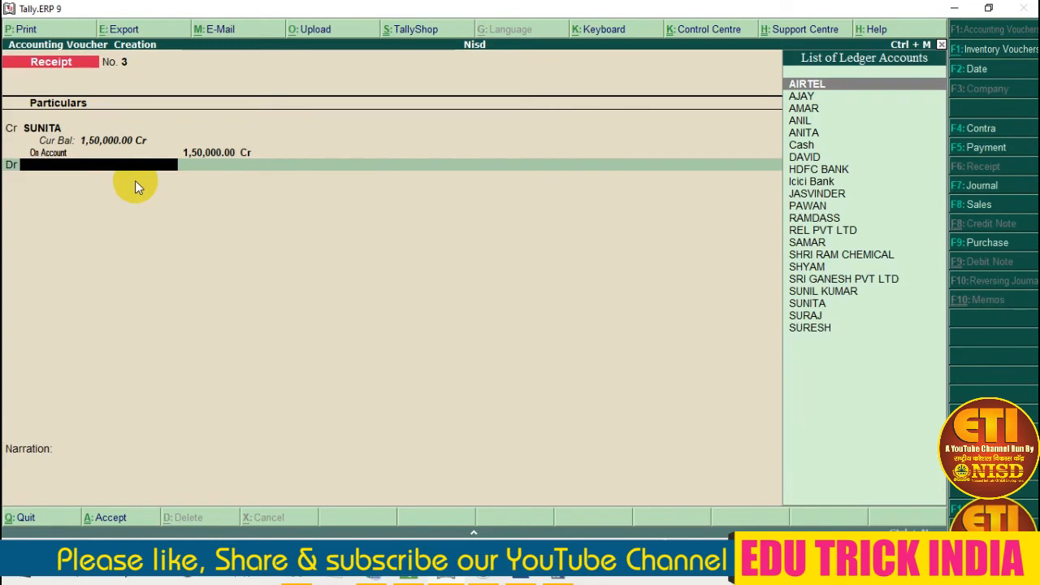
# Debit 150000 to Cash, leave the narration blank, and save receipt voucher No. 3.
pyautogui.write('Cash')
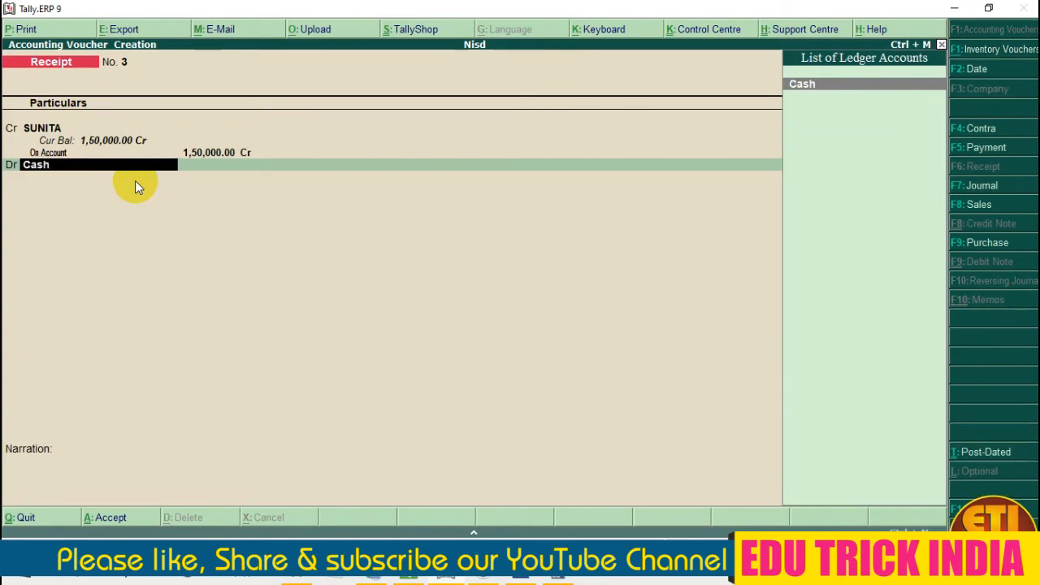
pyautogui.press('Return')
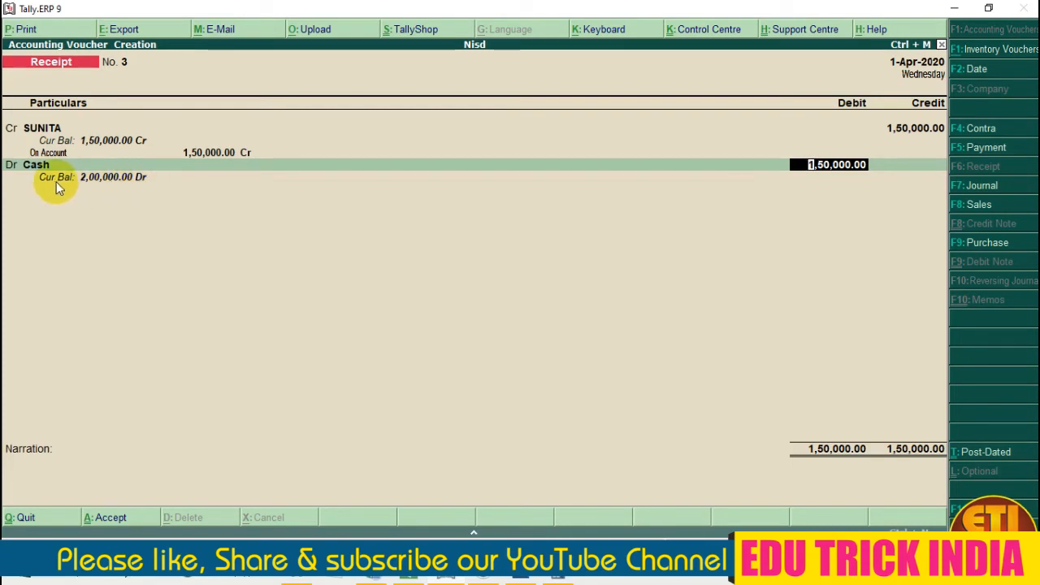
pyautogui.press('Return')
pyautogui.press('Return')
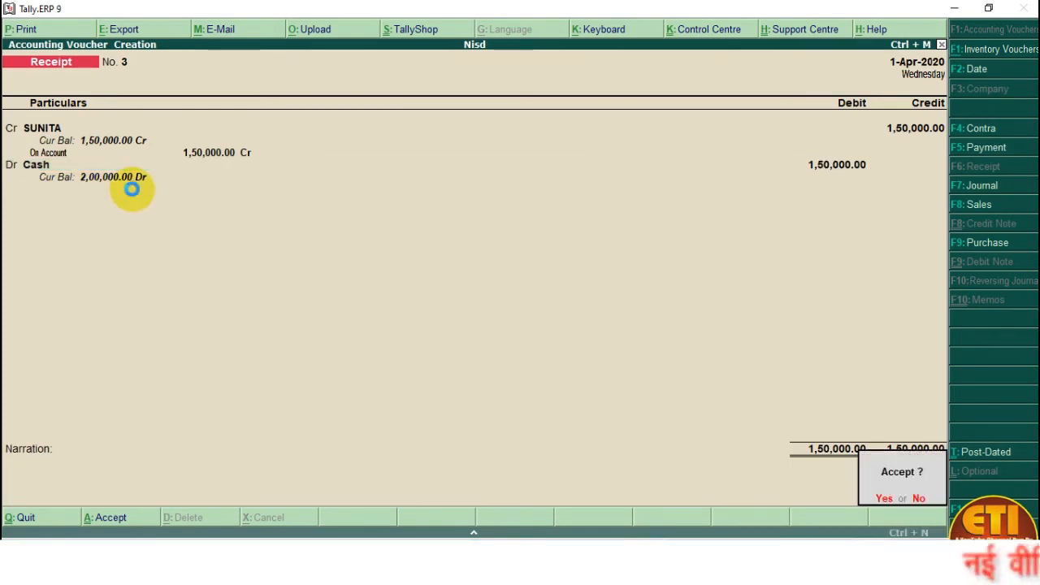
pyautogui.press('Return')
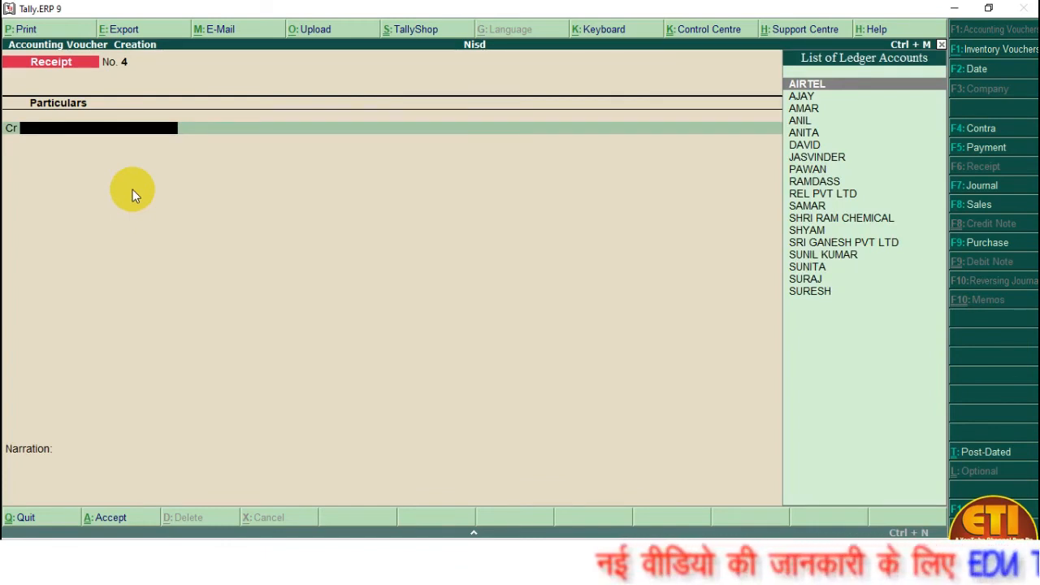
# Credit 20000 to the same party ledger as in the previous receipt in receipt voucher No. 4, allocated On Account.
pyautogui.press('Down')
pyautogui.press('Down')
pyautogui.press('Down')
pyautogui.press('Down')
pyautogui.press('Down')
pyautogui.press('Down')
pyautogui.press('Down')
pyautogui.press('Down')
pyautogui.press('Down')
pyautogui.press('Down')
pyautogui.press('Down')
pyautogui.press('Down')
pyautogui.press('Down')
pyautogui.press('Down')
pyautogui.press('Down')
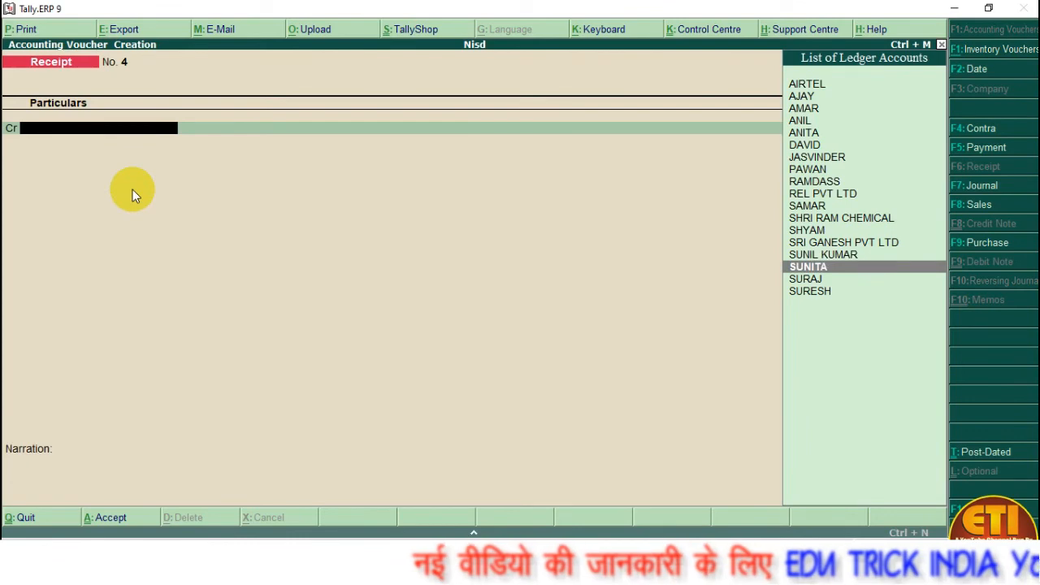
pyautogui.press('Return')
pyautogui.write('20000')
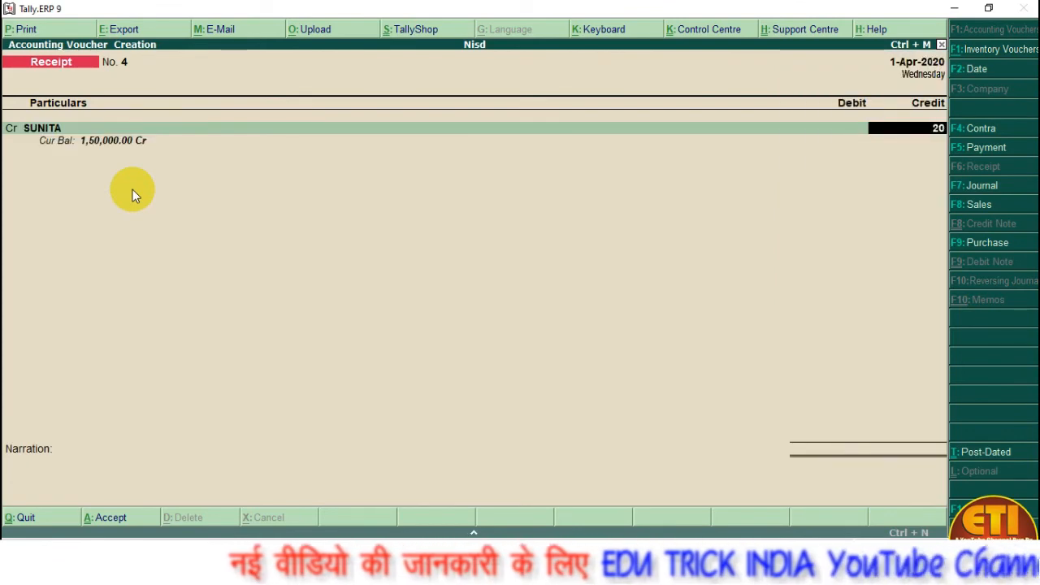
pyautogui.press('Return')
pyautogui.press('Return')
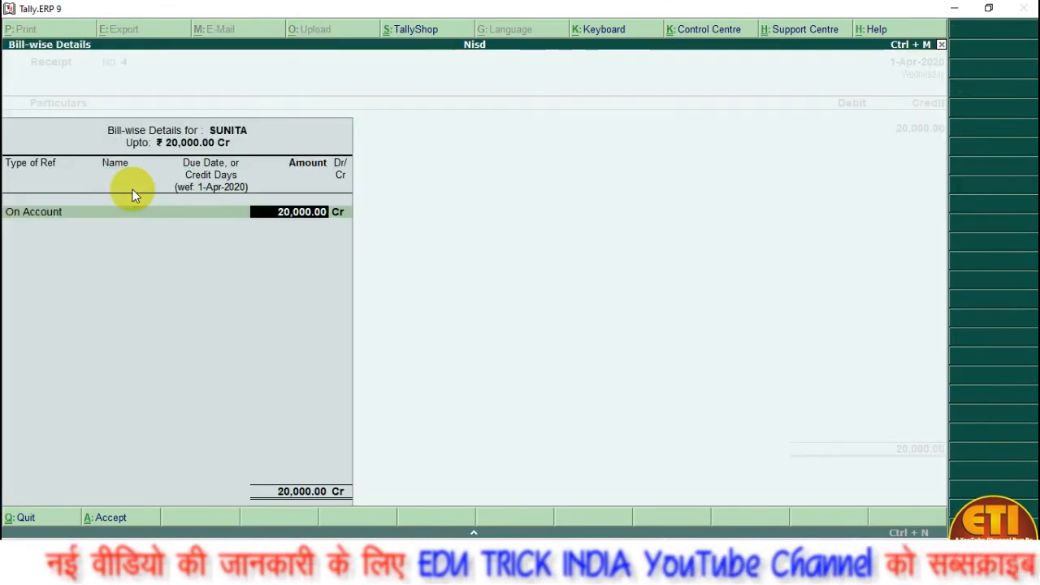
pyautogui.press('Return')
pyautogui.press('Return')
pyautogui.press('Return')
# Debit 20000 to Icici Bank as Cheque/DD with blank instrument details, and save receipt voucher No. 4 without narration.
pyautogui.write('H')
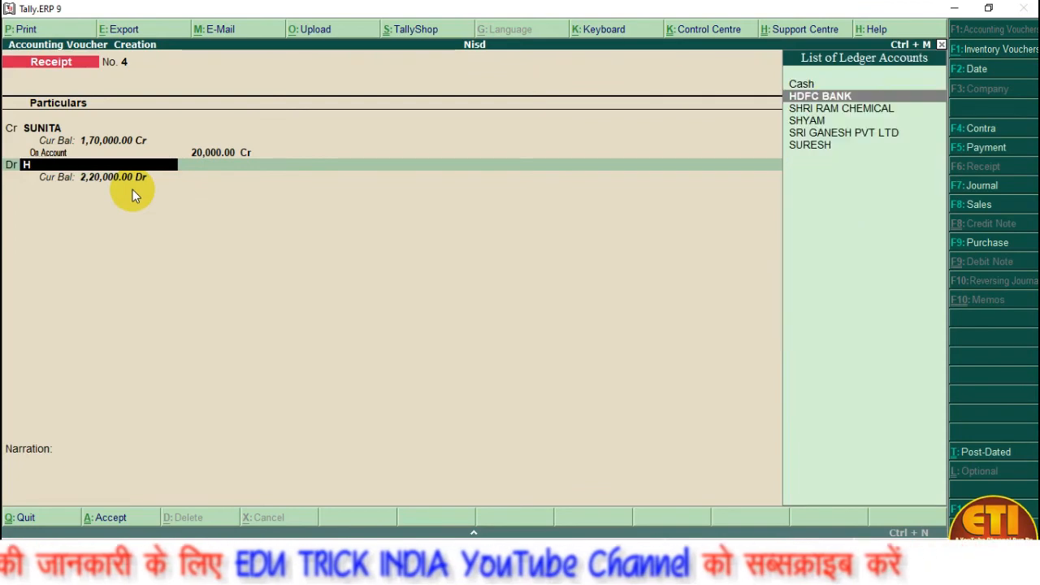
pyautogui.press('BackSpace')
pyautogui.write('Ici')
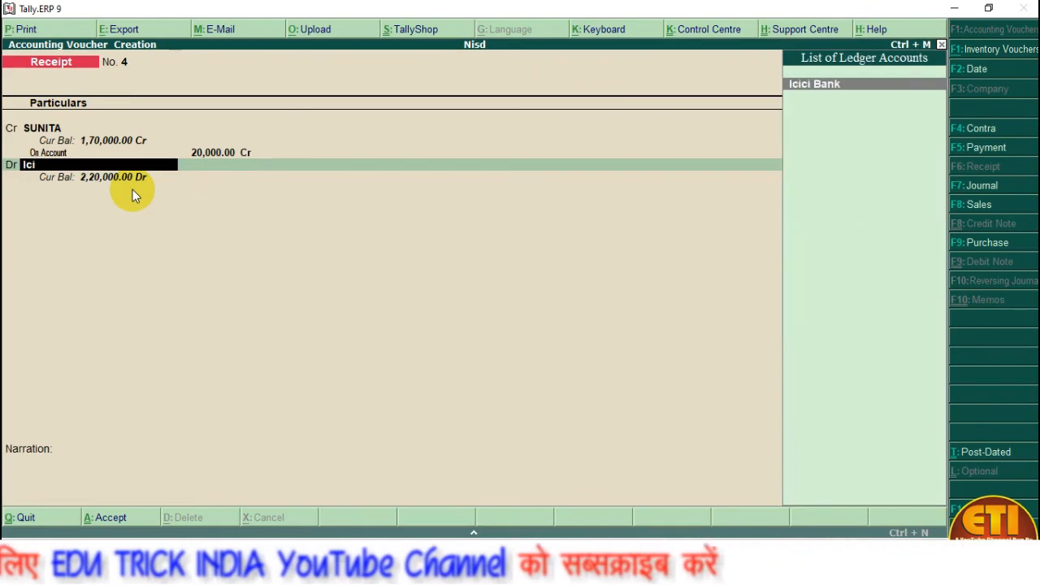
pyautogui.press('Return')
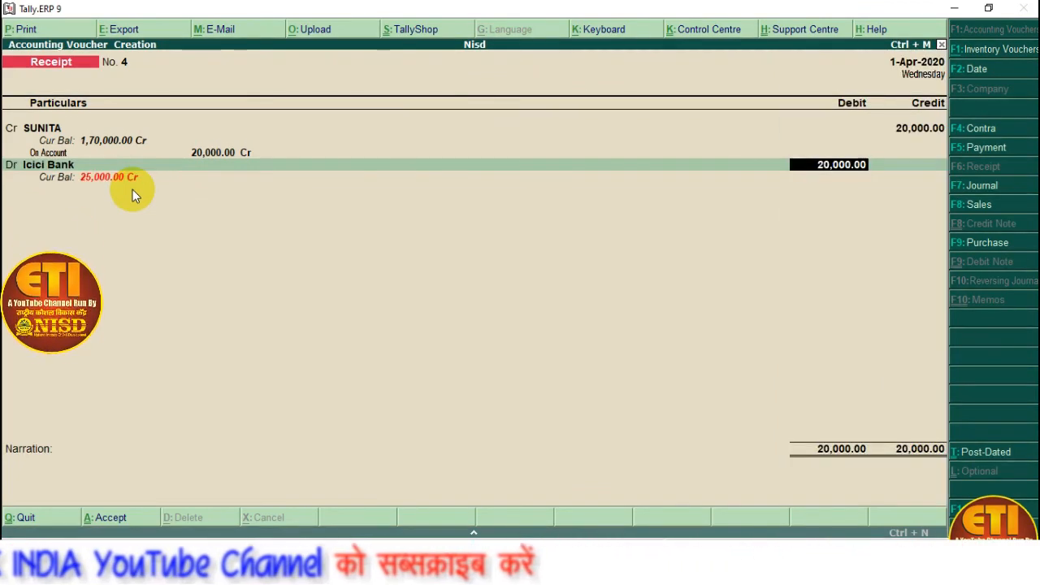
pyautogui.press('Return')
pyautogui.press('Return')
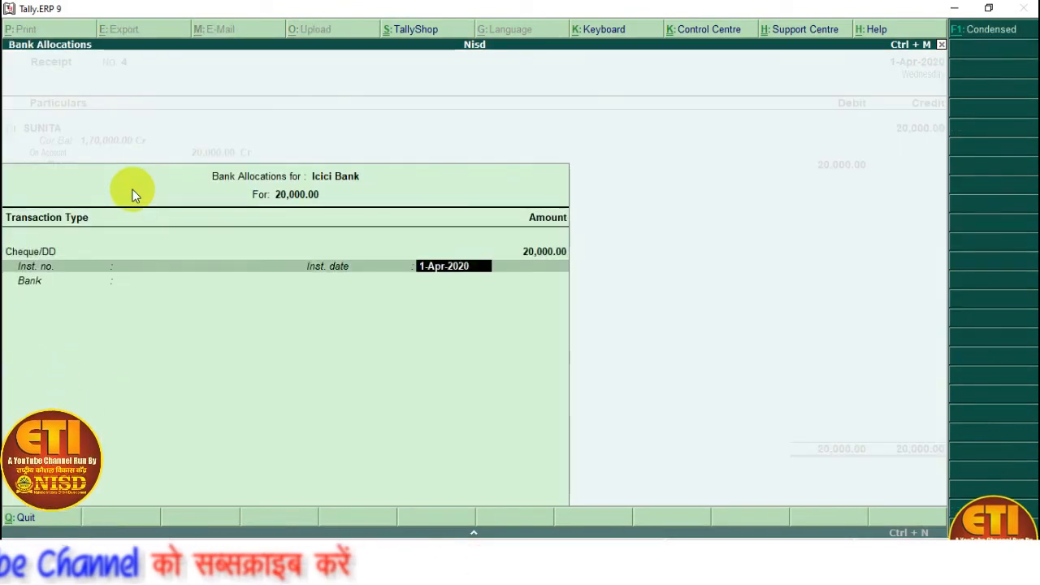
pyautogui.press('Return')
pyautogui.press('Return')
pyautogui.press('Return')
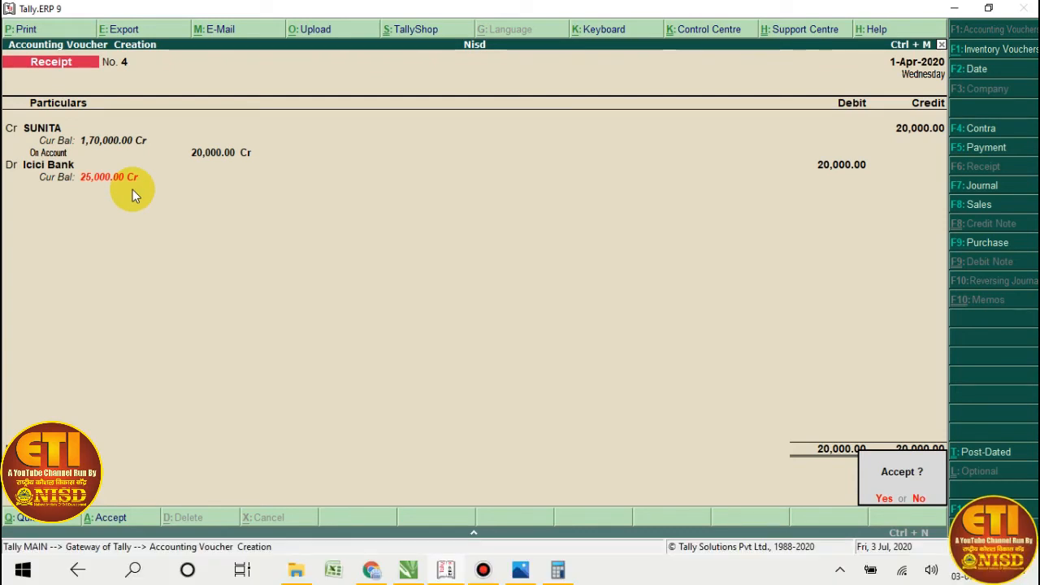
pyautogui.press('Return')
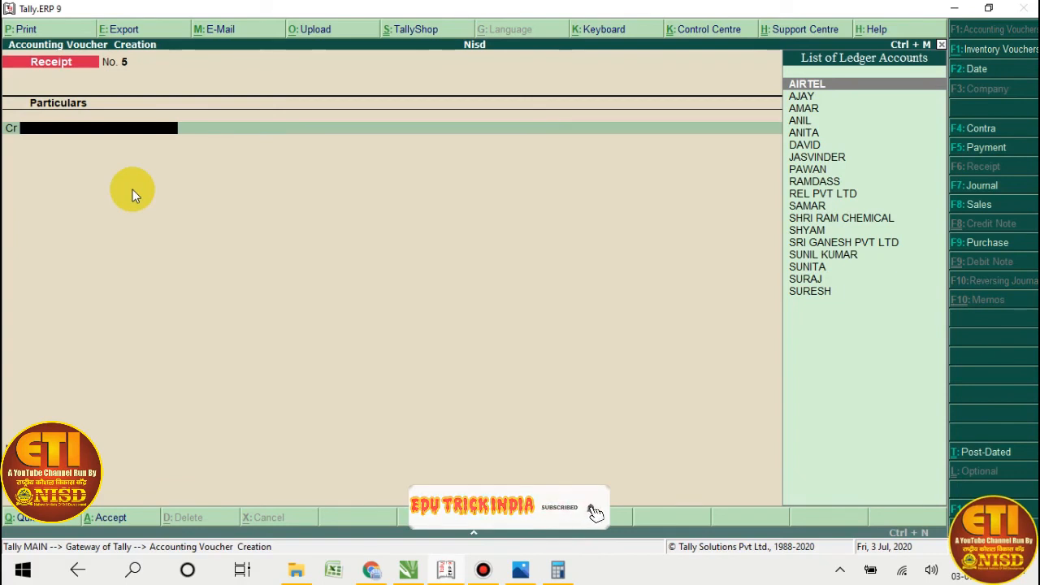
# Credit 15000 to the second party ledger in the account list in receipt voucher No. 5, allocated On Account.
pyautogui.press('Down')
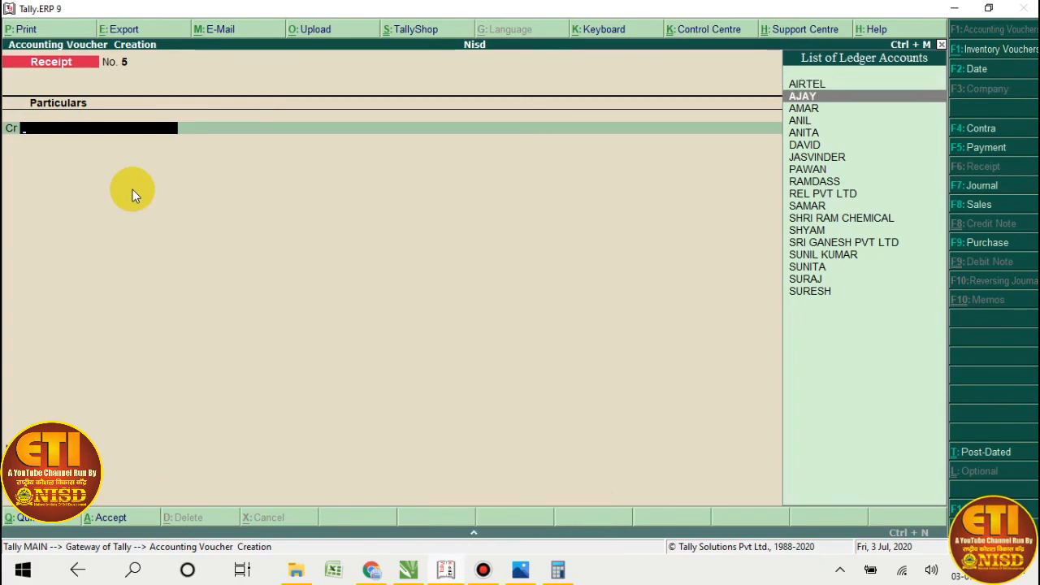
pyautogui.press('Return')
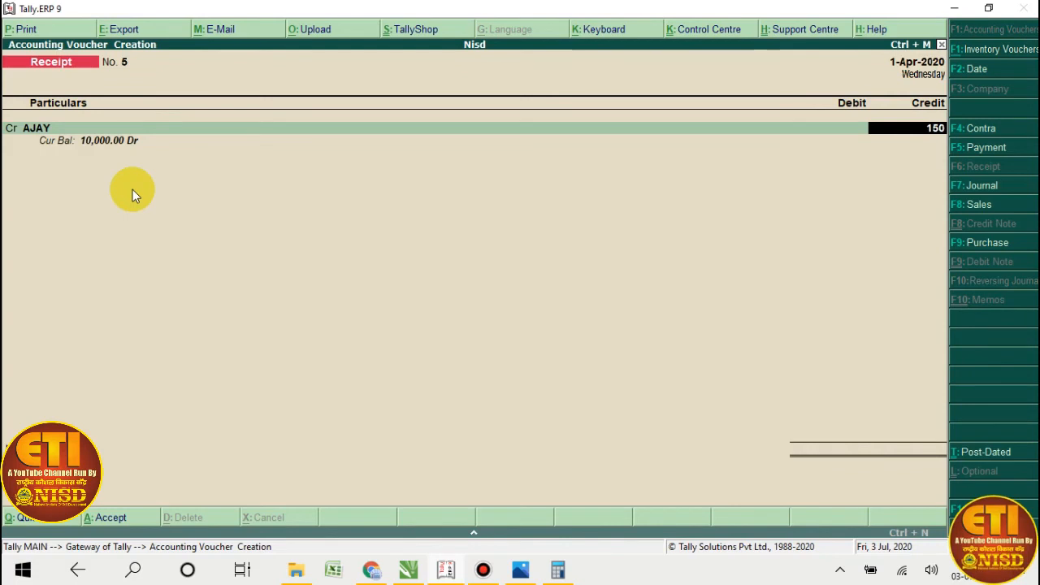
pyautogui.press('Return')
pyautogui.press('Return')
pyautogui.press('Return')
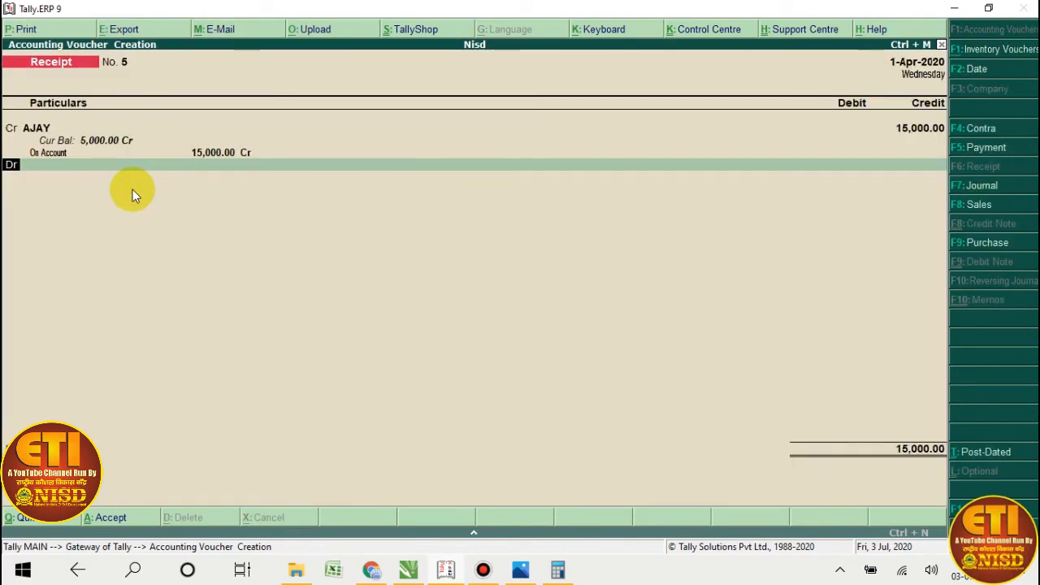
# Add a second Cr line to receipt voucher No. 5 crediting 200000 to the third ledger in the account list, allocated On Account.
pyautogui.write('c')
pyautogui.press('Return')
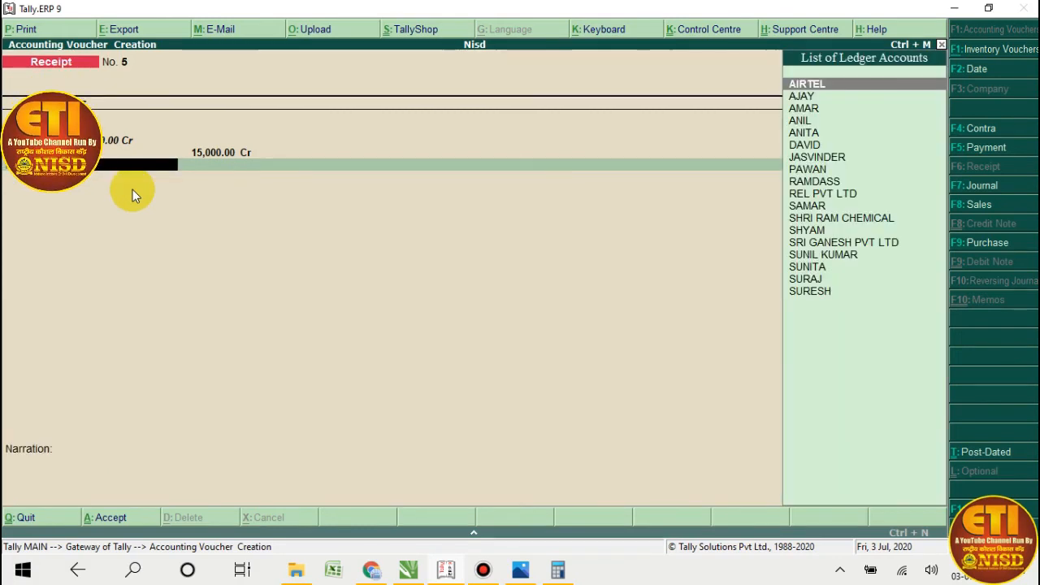
pyautogui.press('Down')
pyautogui.press('Return')
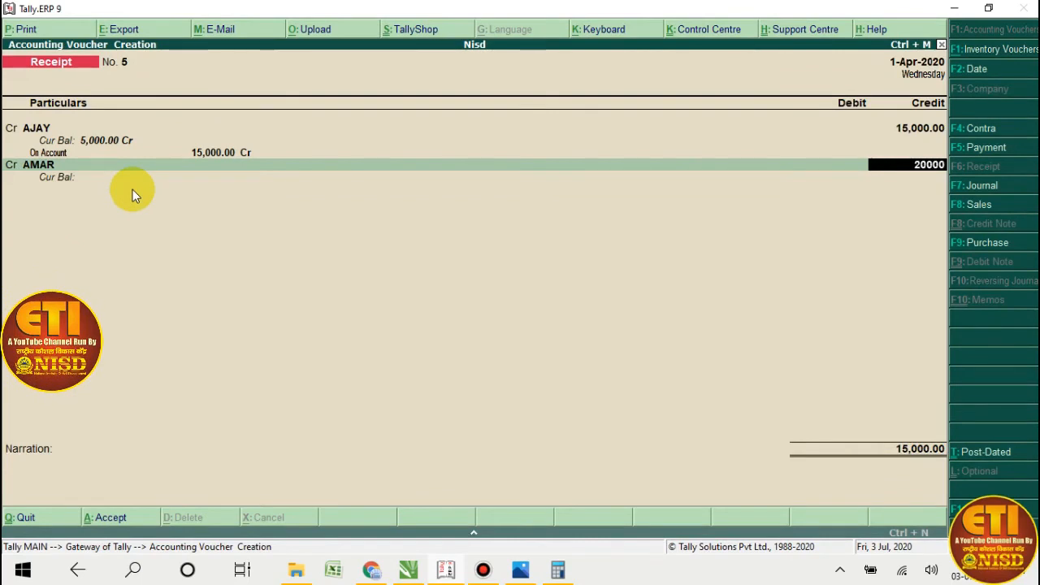
pyautogui.press('Return')
pyautogui.press('Return')
pyautogui.press('Return')
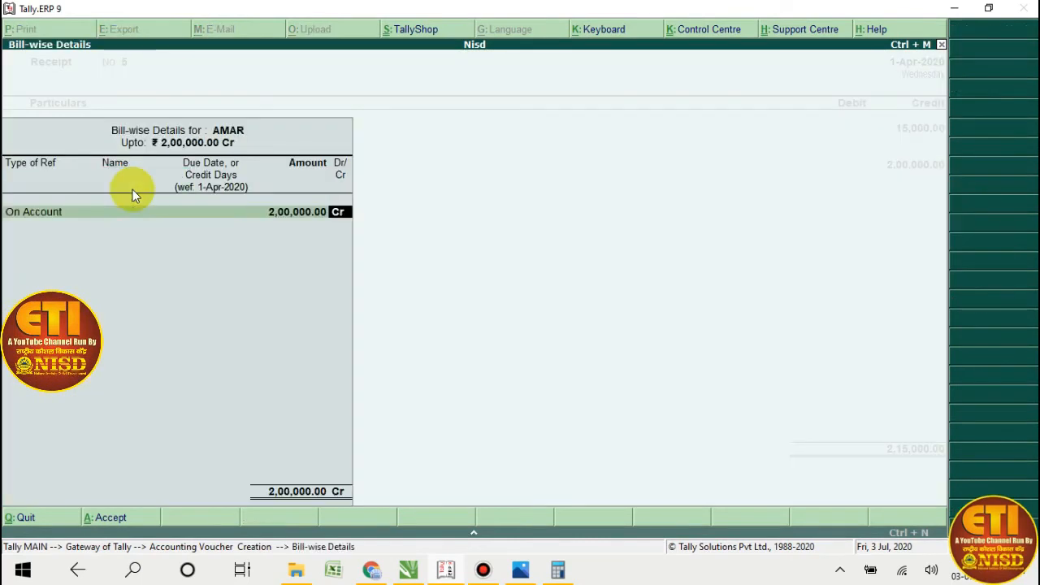
pyautogui.press('Return')
# Add a third Cr line to receipt voucher No. 5 crediting 150000 to REL PVT LTD, allocated On Account.
pyautogui.press('c')
pyautogui.press('Return')
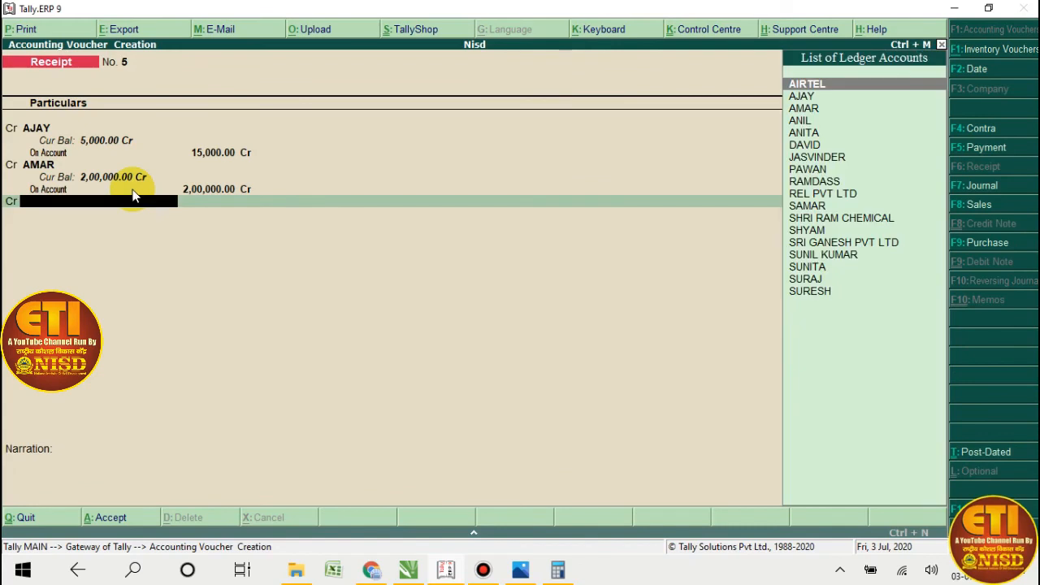
pyautogui.press('Return')
pyautogui.press('BackSpace')
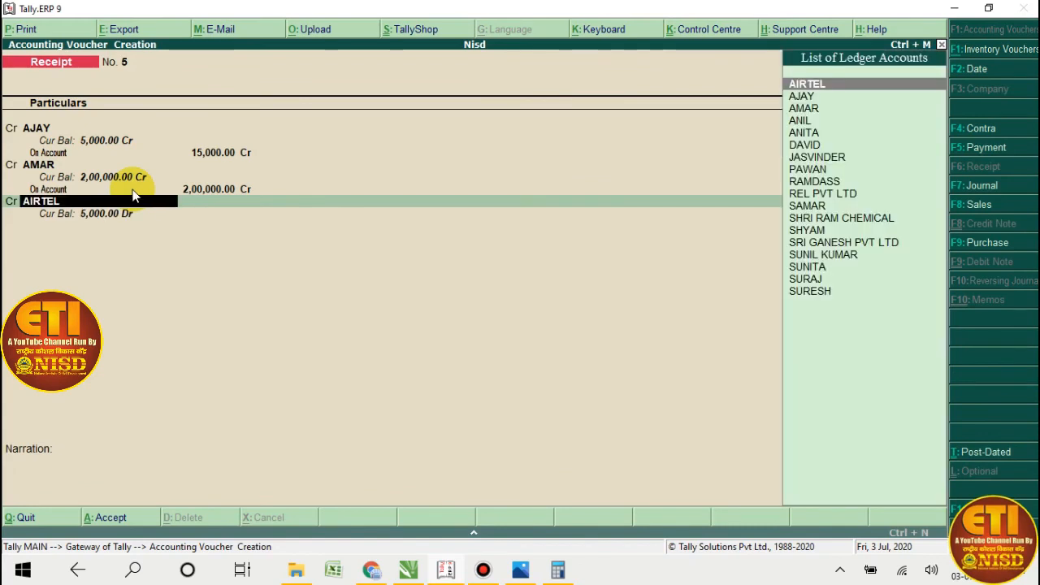
pyautogui.press('Down')
pyautogui.press('Down')
pyautogui.press('Down')
pyautogui.press('Down')
pyautogui.press('Down')
pyautogui.press('Down')
pyautogui.press('Down')
pyautogui.press('Down')
pyautogui.press('Down')
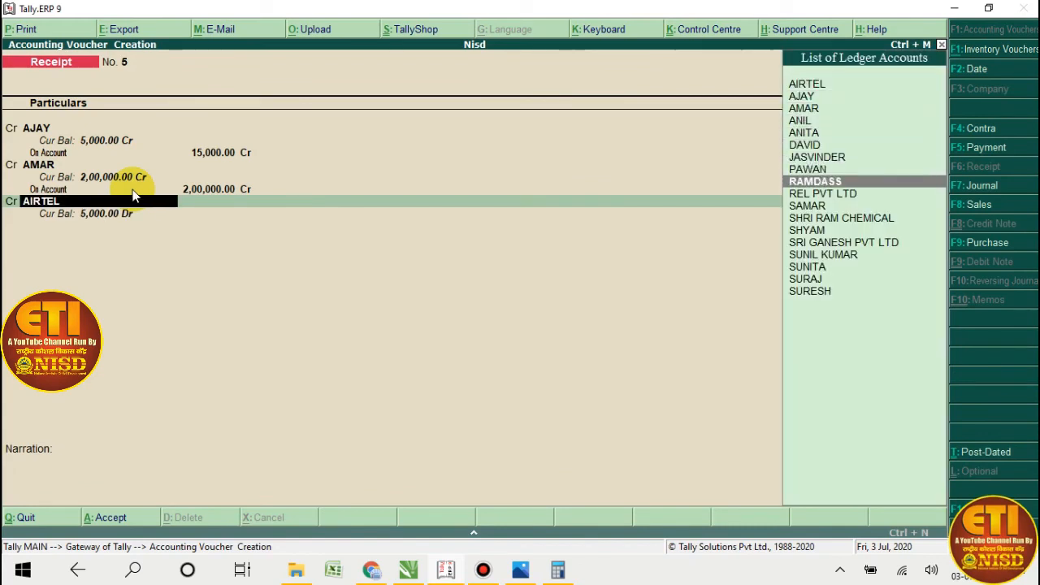
pyautogui.press('Return')
pyautogui.write('150000')
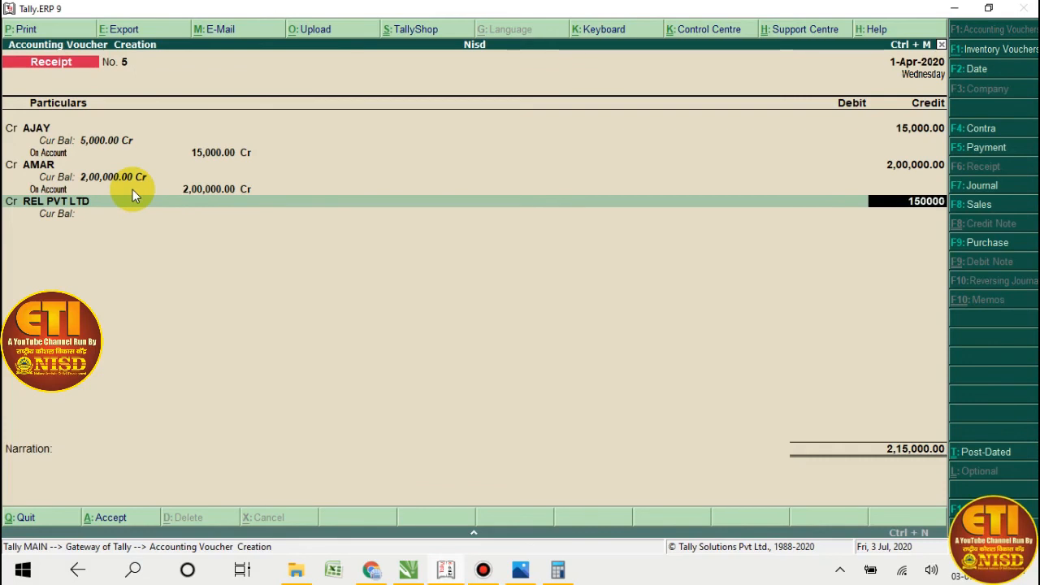
pyautogui.press('Return')
pyautogui.press('Return')
pyautogui.press('Return')
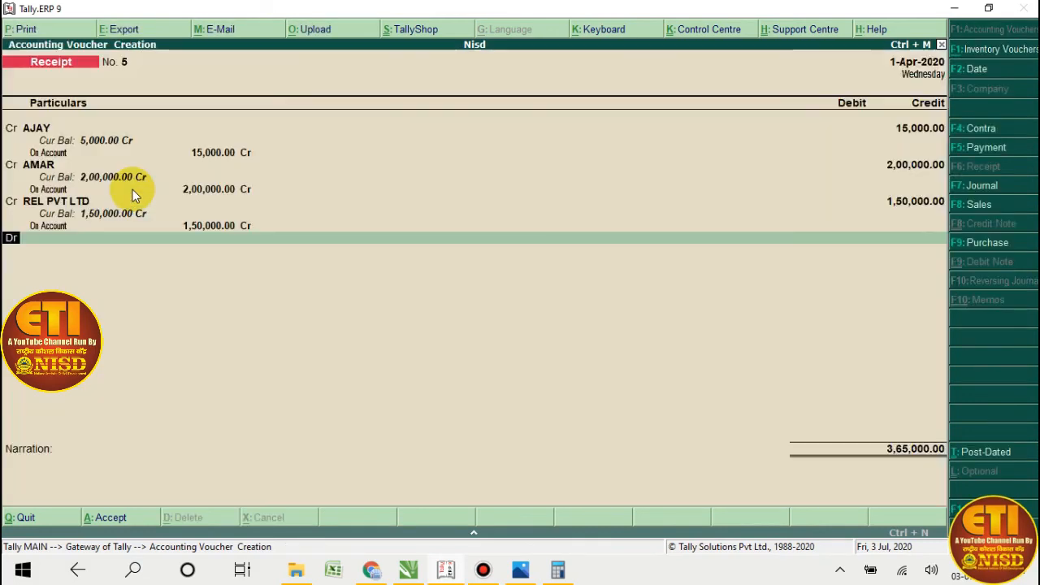
# Add a Dr line to receipt voucher No. 5 debiting 200000 to HDFC BANK, keeping the default bank allocation details.
pyautogui.press('BackSpace')
pyautogui.press('Return')
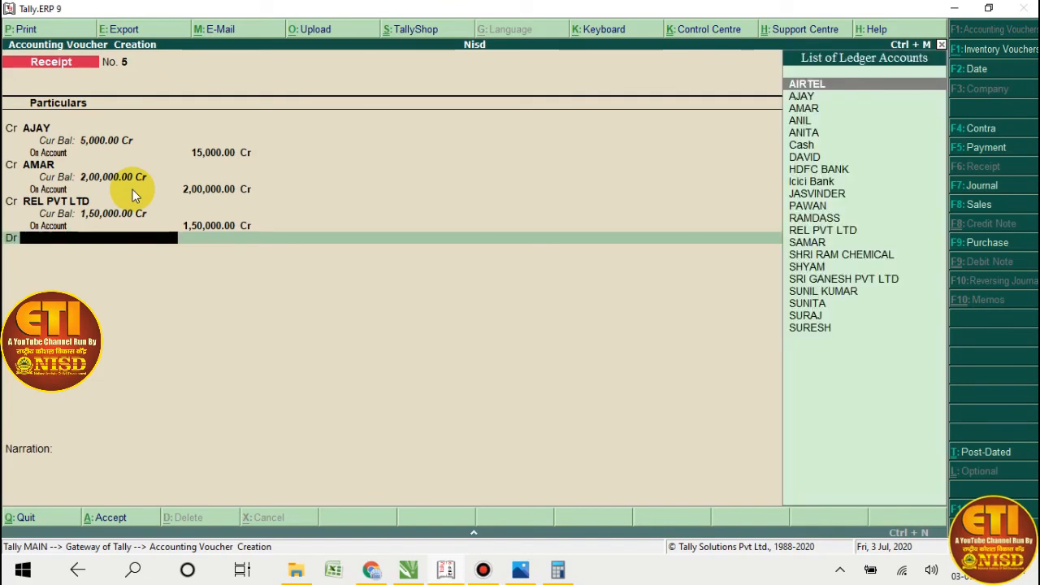
pyautogui.press('Down')
pyautogui.press('Down')
pyautogui.press('Down')
pyautogui.press('Down')
pyautogui.press('Down')
pyautogui.press('Down')
pyautogui.press('Down')
pyautogui.press('Up')
pyautogui.press('Up')
pyautogui.press('Down')
pyautogui.press('Down')
pyautogui.press('Down')
pyautogui.press('Down')
pyautogui.press('Down')
pyautogui.press('Down')
pyautogui.press('Down')
pyautogui.press('Down')
pyautogui.press('Down')
pyautogui.press('Down')
pyautogui.press('Down')
pyautogui.press('Up')
pyautogui.press('Up')
pyautogui.press('Up')
pyautogui.press('Up')
pyautogui.press('Up')
pyautogui.press('Up')
pyautogui.press('Up')
pyautogui.press('Up')
pyautogui.press('Up')
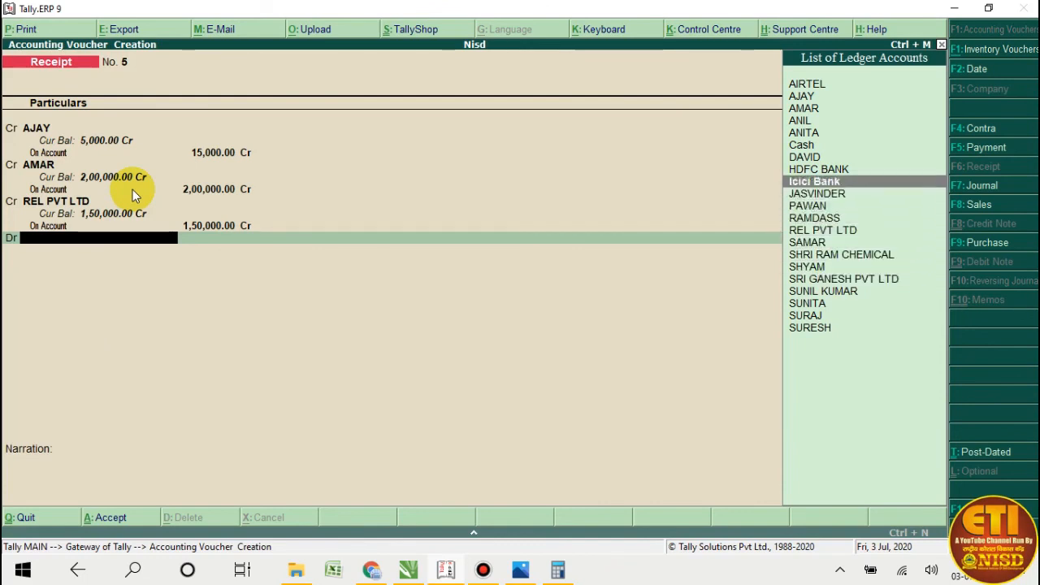
pyautogui.press('Return')
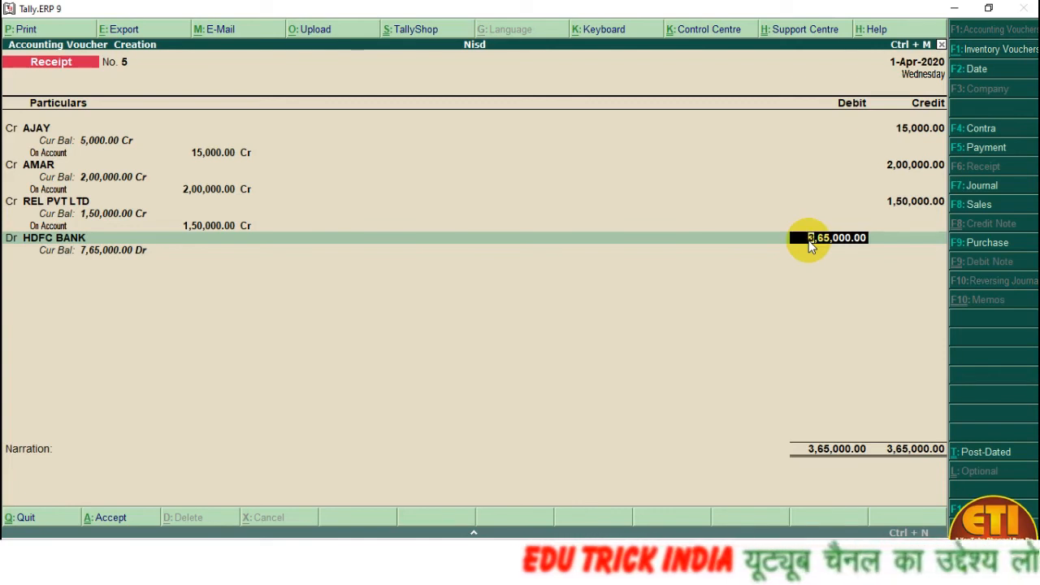
pyautogui.write('200000')
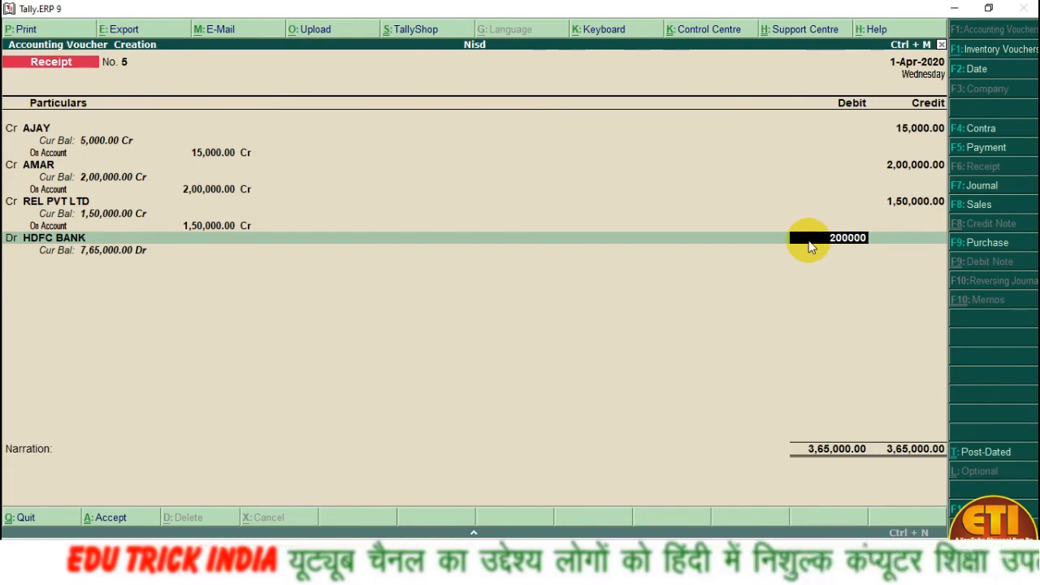
pyautogui.press('Return')
pyautogui.press('Return')
pyautogui.press('Return')
pyautogui.press('Return')
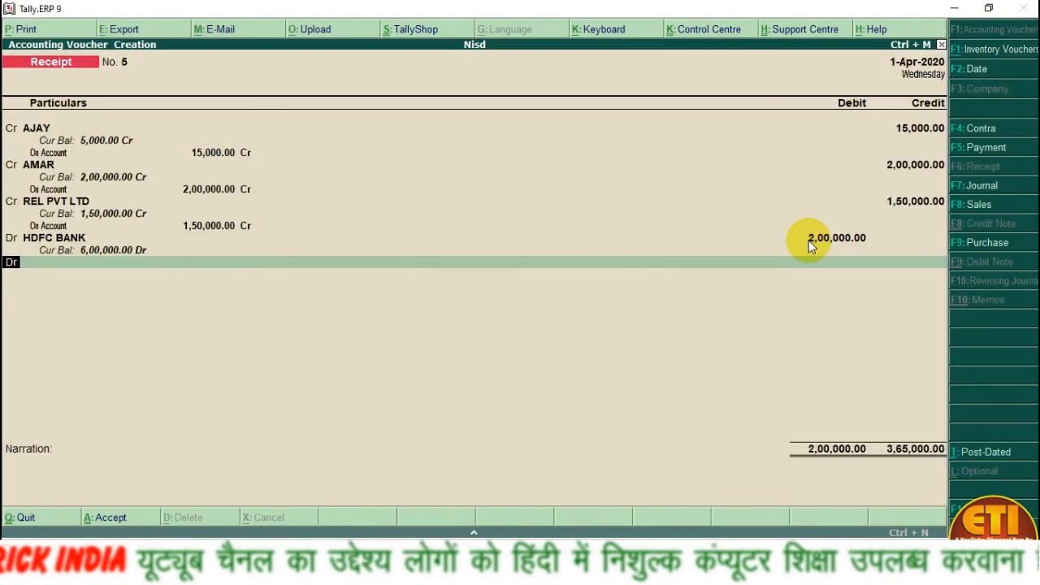
# Debit the remaining 165000 to Cash and save receipt voucher No. 5 without narration.
pyautogui.press('Return')
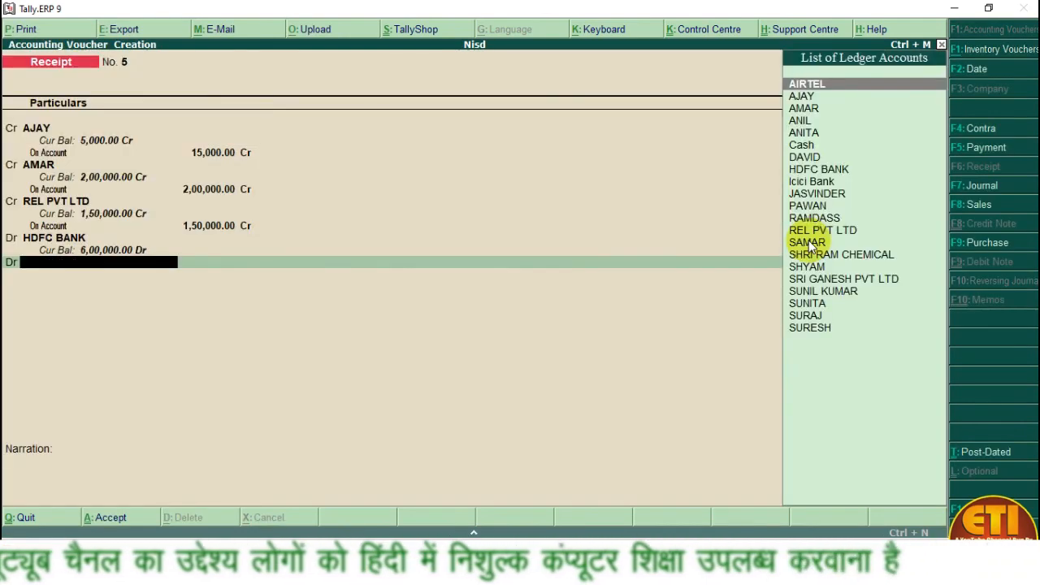
pyautogui.write('cash')
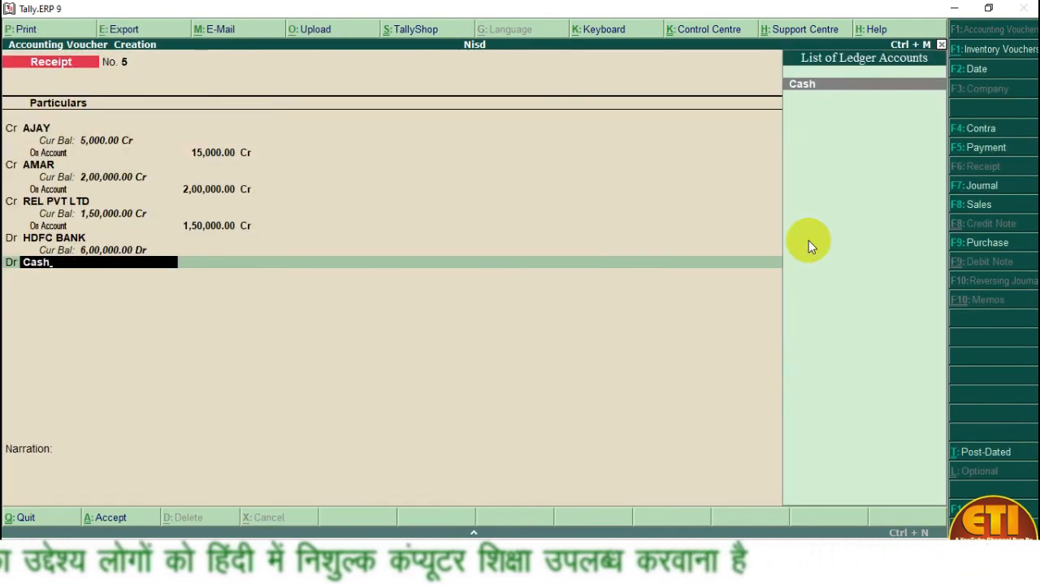
pyautogui.press('Return')
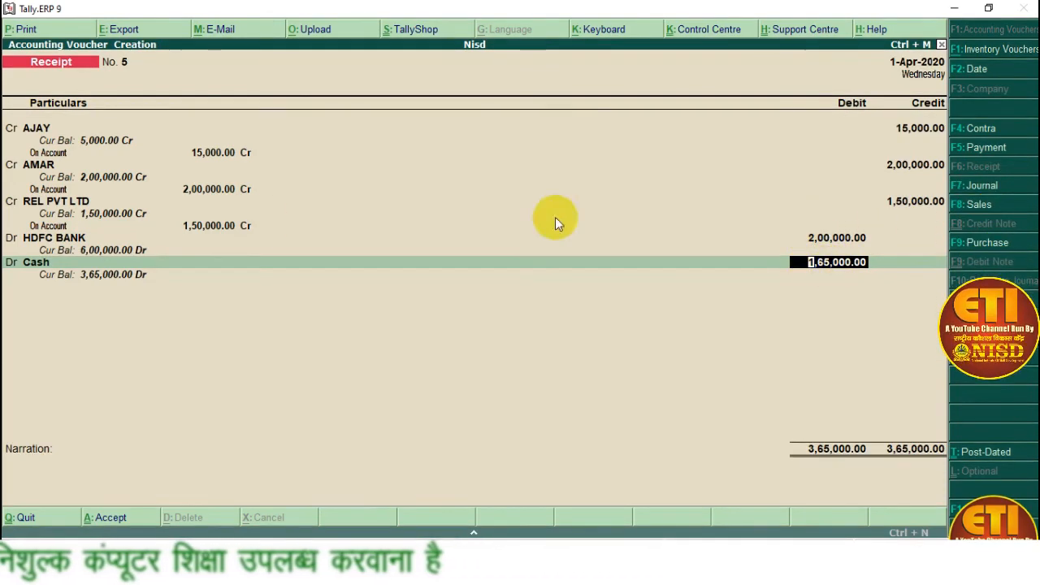
pyautogui.press('Return')
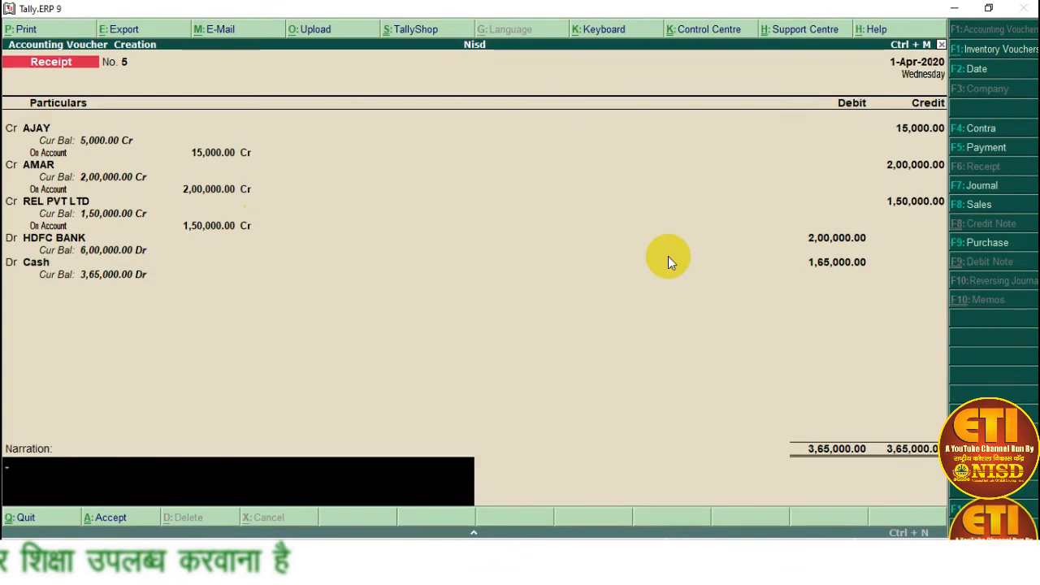
pyautogui.press('Return')
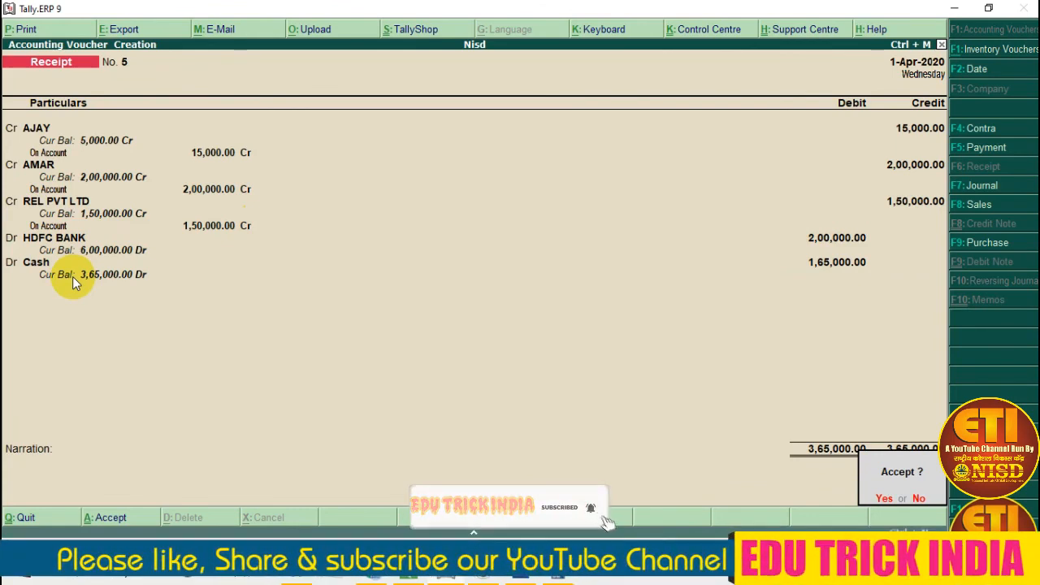
pyautogui.press('Return')
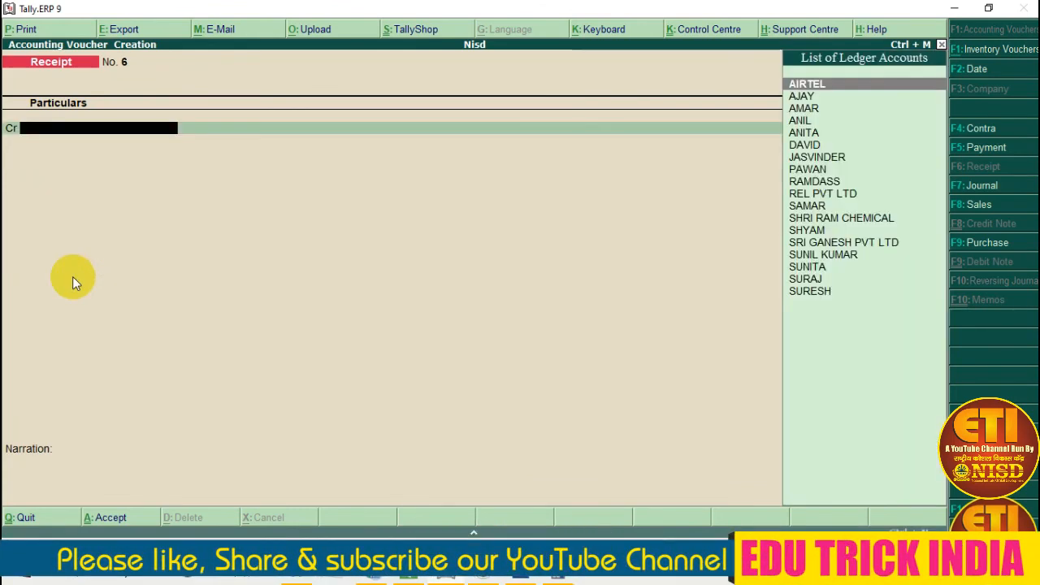